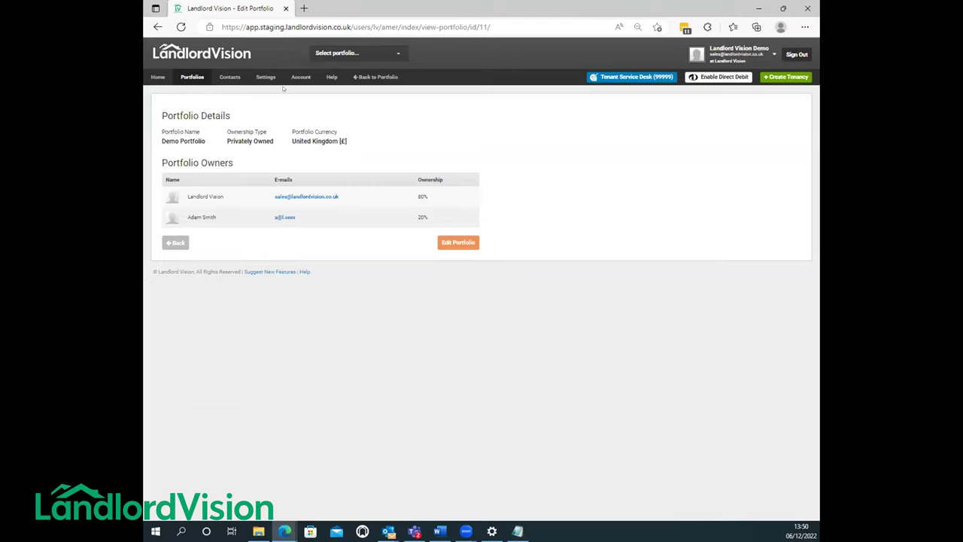
Open the Demo Portfolio's Aurora Avenue property and examine how its ownership is split between the owners.
left_click(373, 54)
left_click(359, 81)
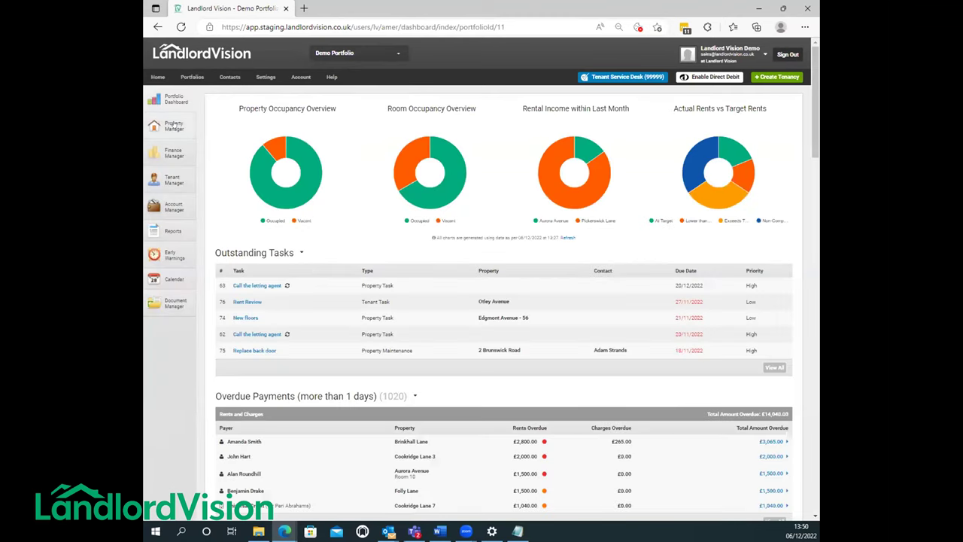
left_click(180, 148)
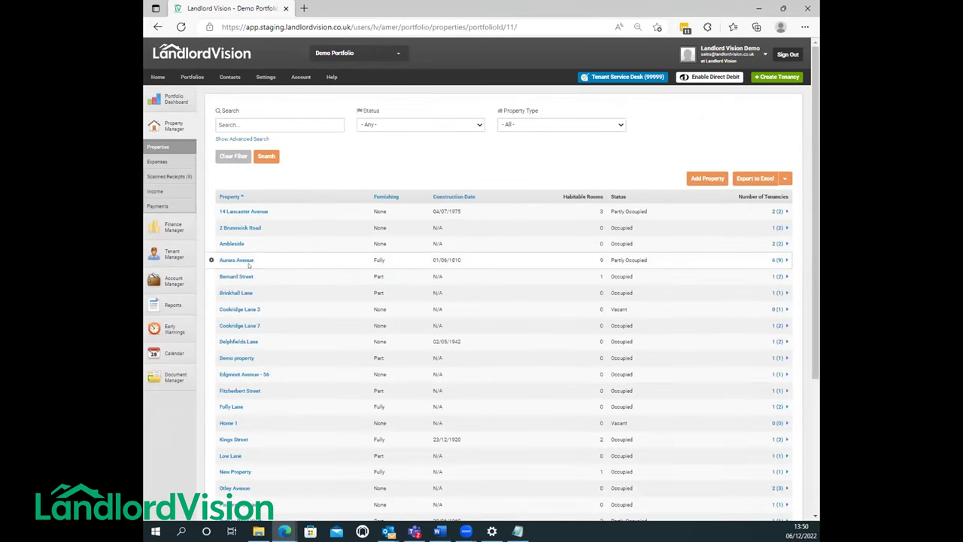
left_click(237, 260)
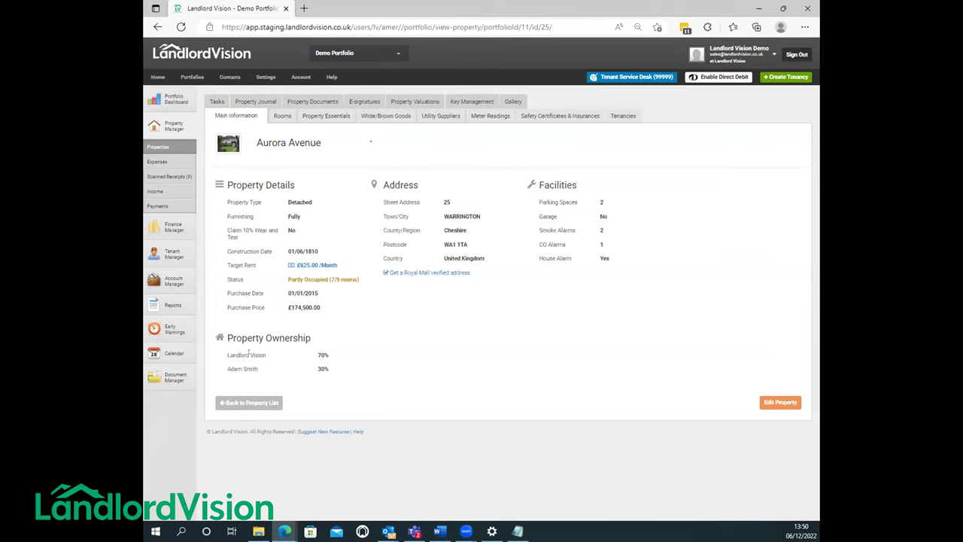
left_click_drag(232, 353, 328, 355)
left_click(299, 377)
Start a new expense whose first line is assigned to Aurora Avenue with a unit price of 10.
left_click(157, 162)
left_click(572, 216)
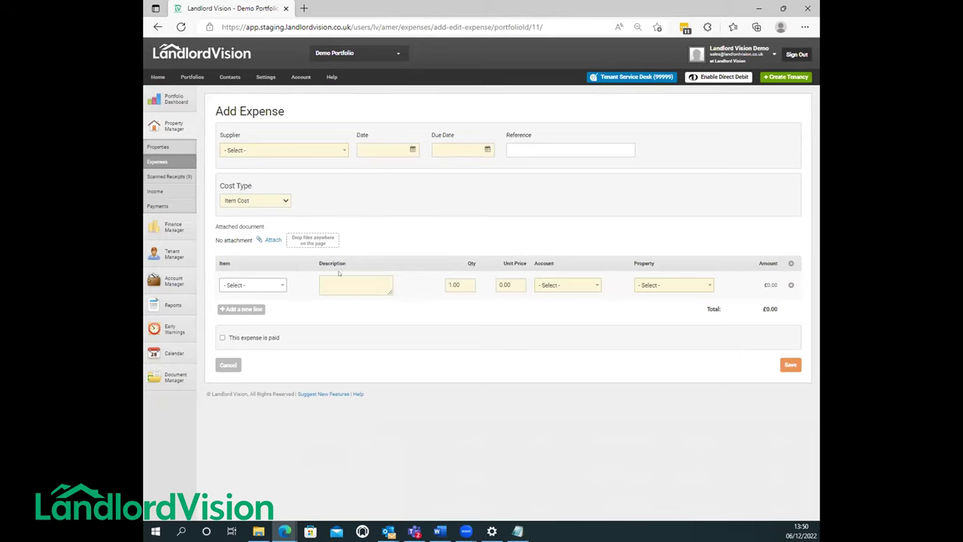
left_click(645, 290)
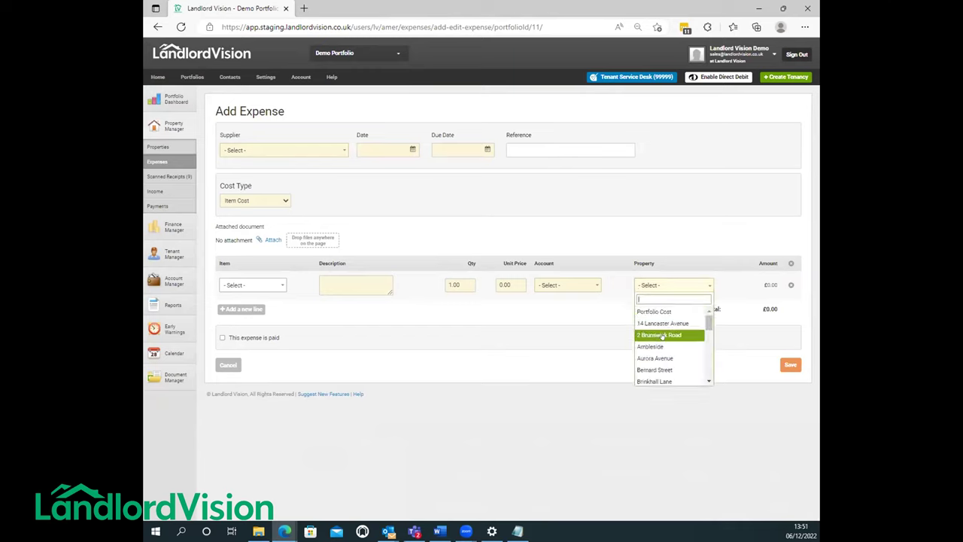
left_click(664, 358)
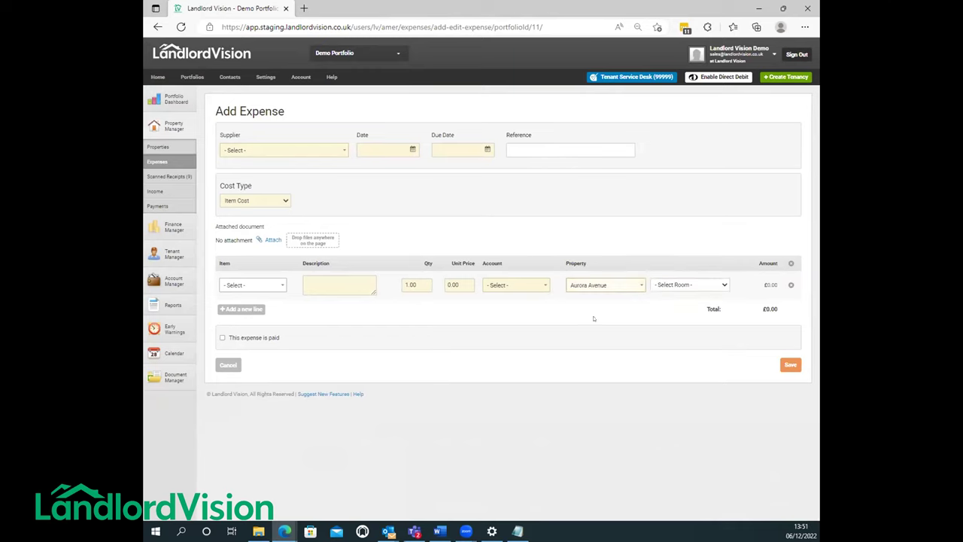
left_click(453, 285)
type("10")
left_click(485, 312)
Add a second line to the expense and assign it to Bernard Street.
left_click(241, 308)
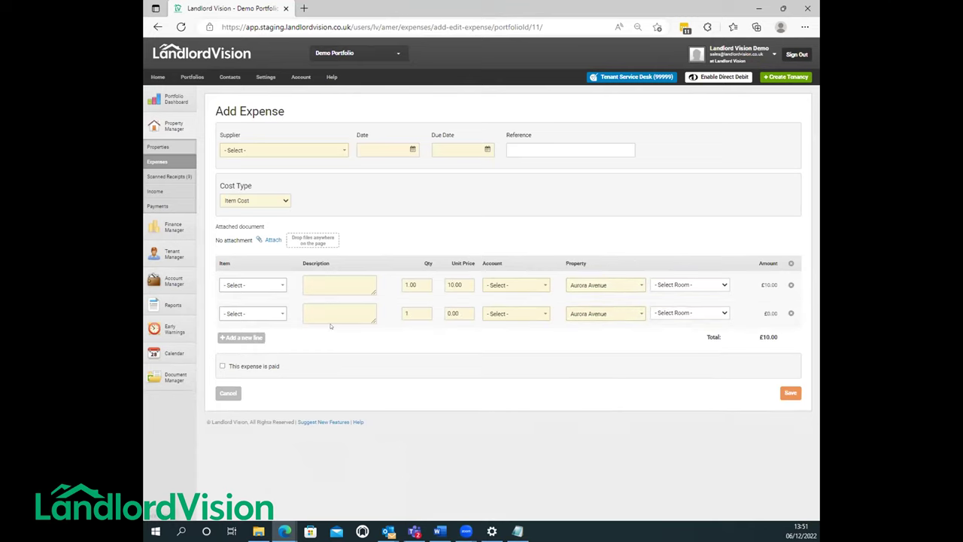
left_click(603, 315)
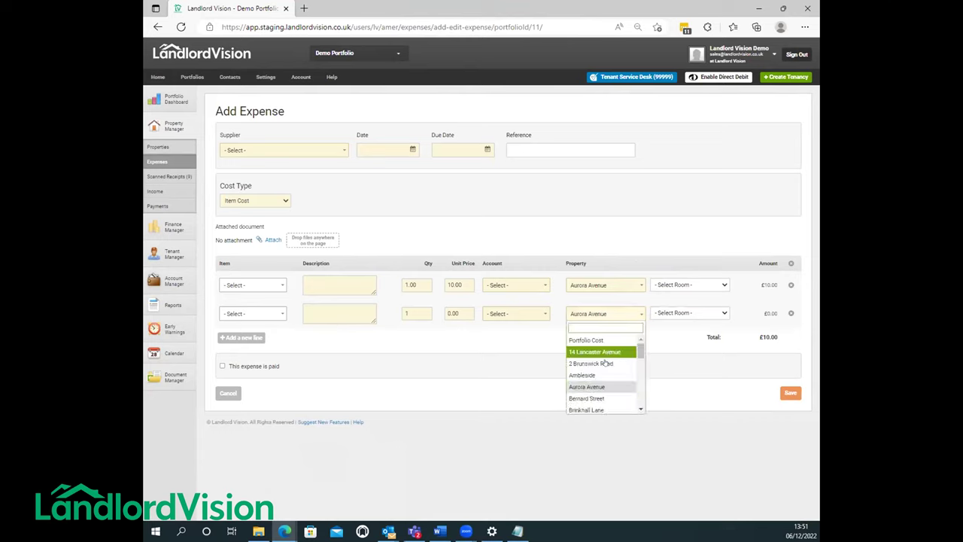
left_click(604, 399)
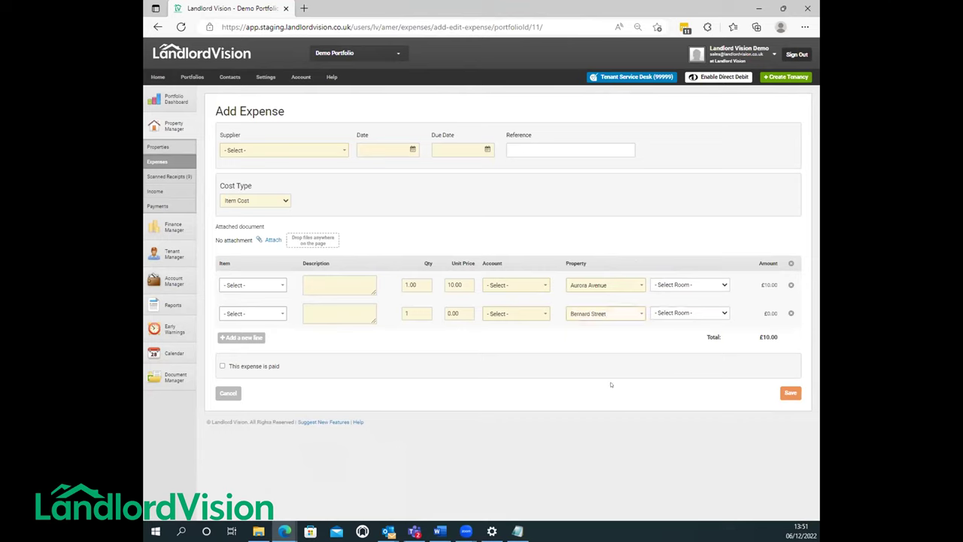
Set the item of the first expense line to Furnishings.
left_click(542, 285)
scroll(519, 334, "down", 1)
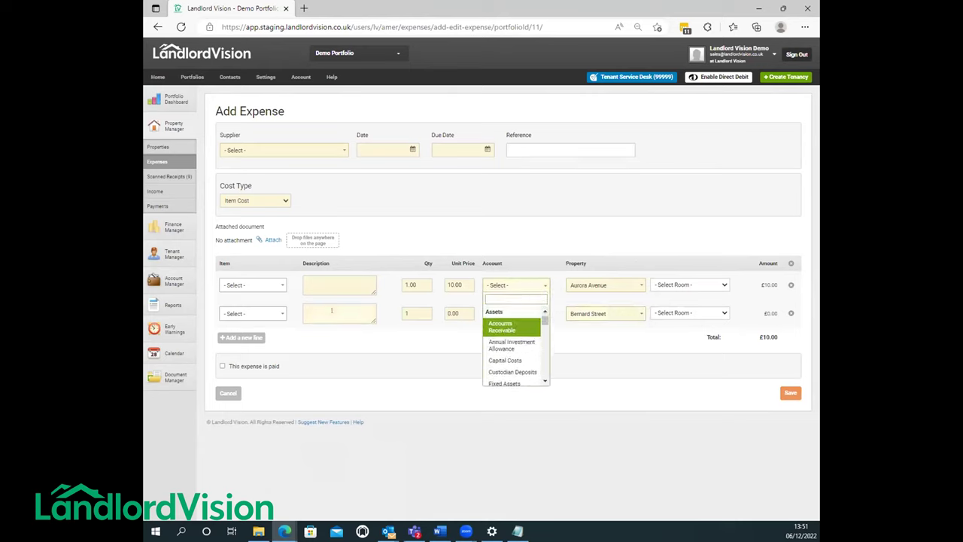
left_click(266, 290)
scroll(265, 346, "down", 3)
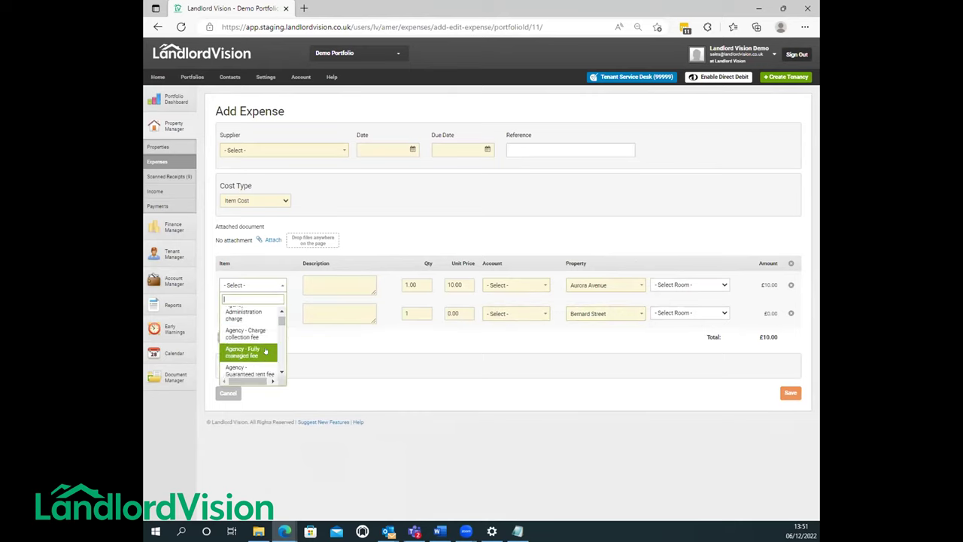
scroll(264, 351, "down", 5)
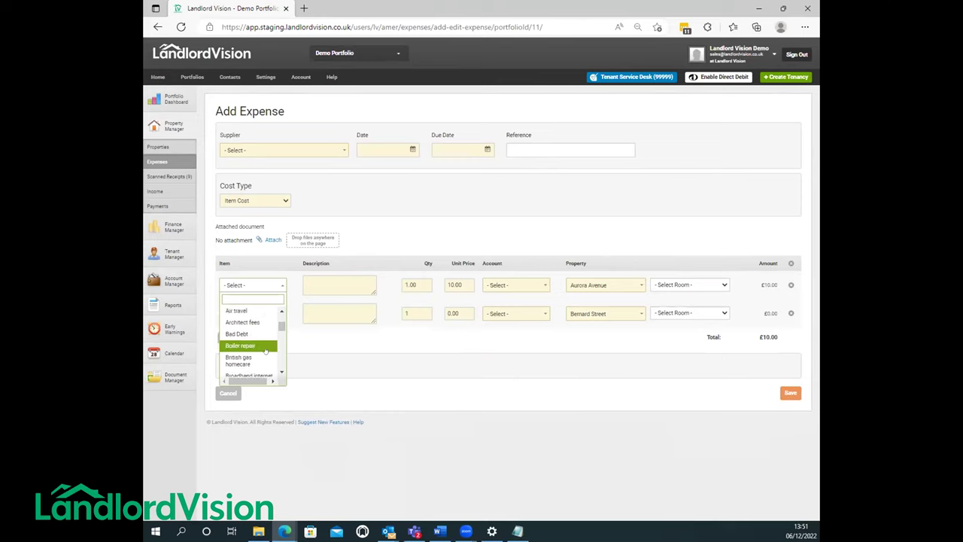
scroll(265, 351, "down", 5)
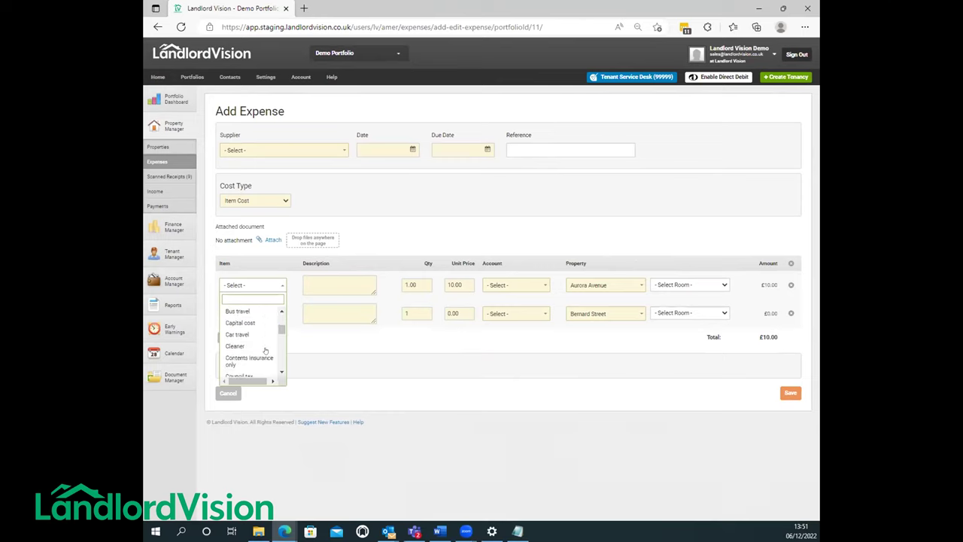
type("fur")
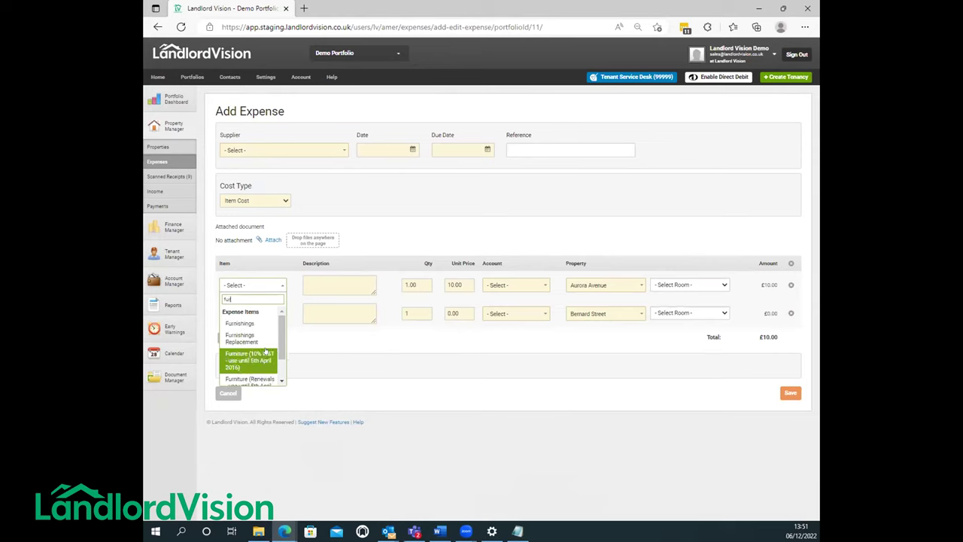
left_click(241, 323)
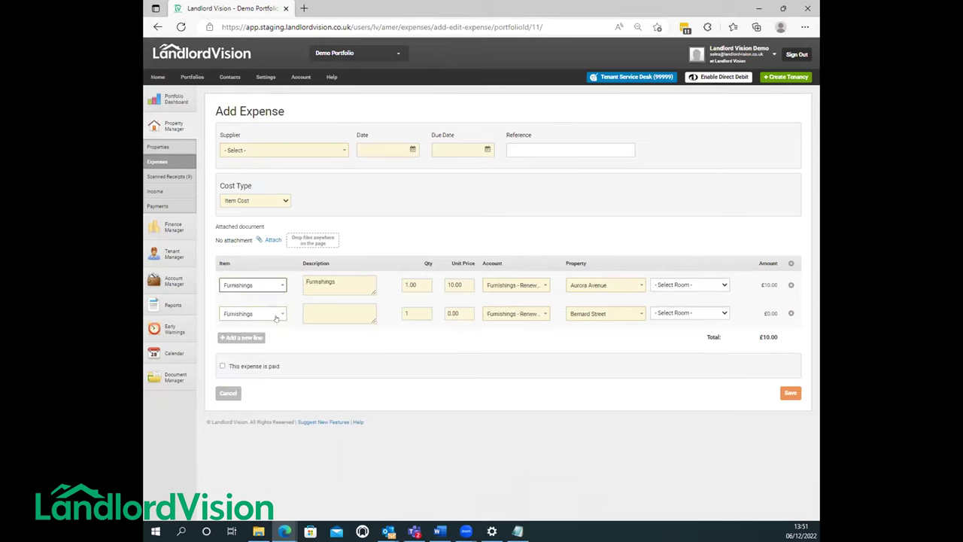
Change the second expense line's item to Printing.
left_click(280, 315)
left_click_drag(281, 361, 281, 382)
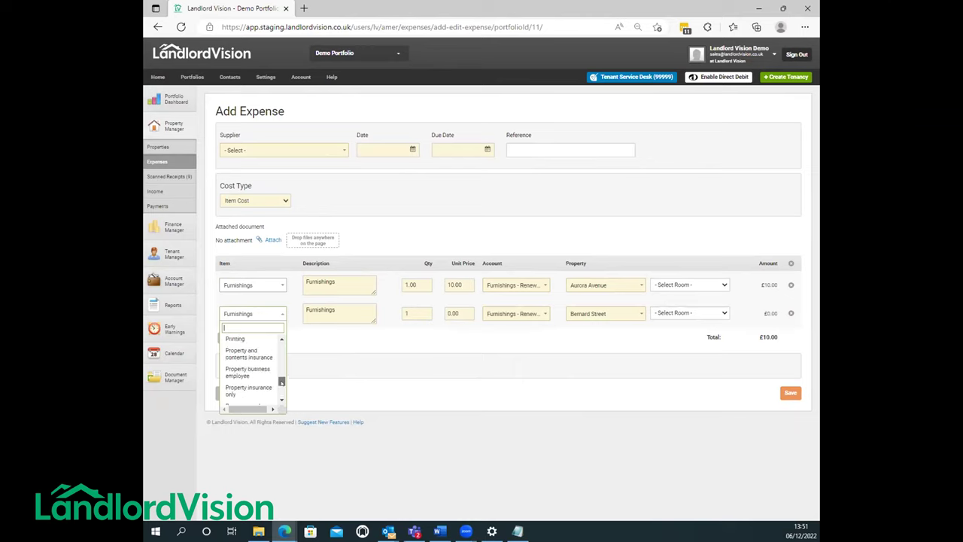
left_click(240, 339)
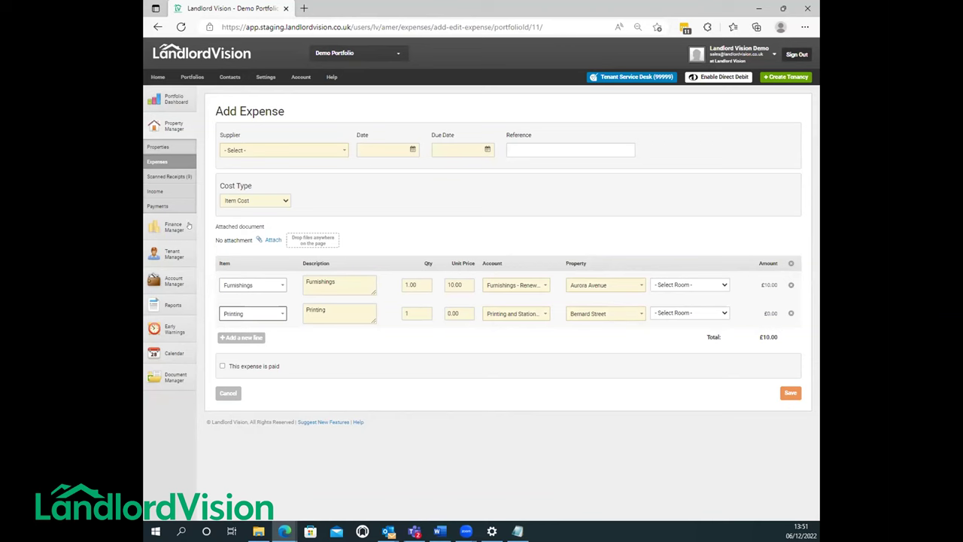
Browse the scanned receipts and open a new expense invoice from the mc-donalds.jpg receipt to review its extracted lines.
left_click(170, 176)
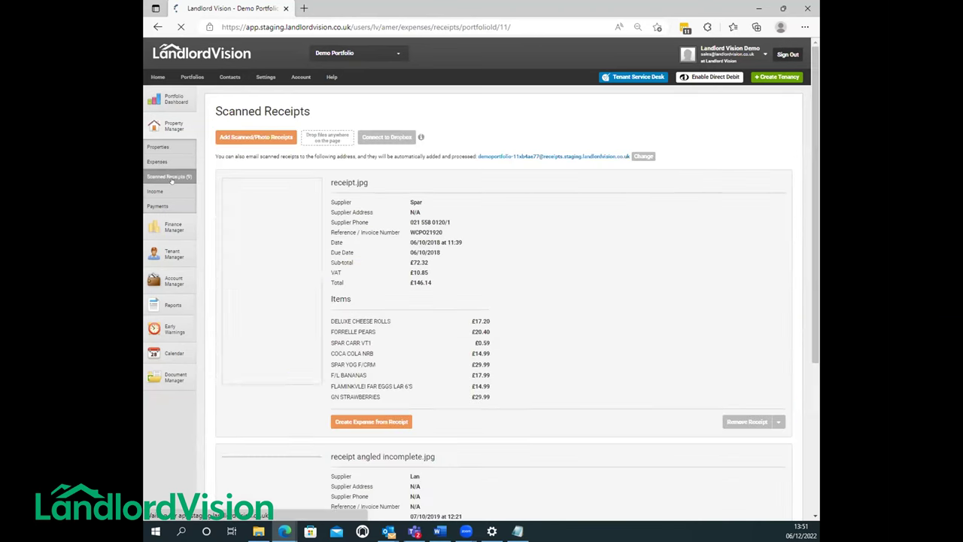
scroll(205, 234, "down", 3)
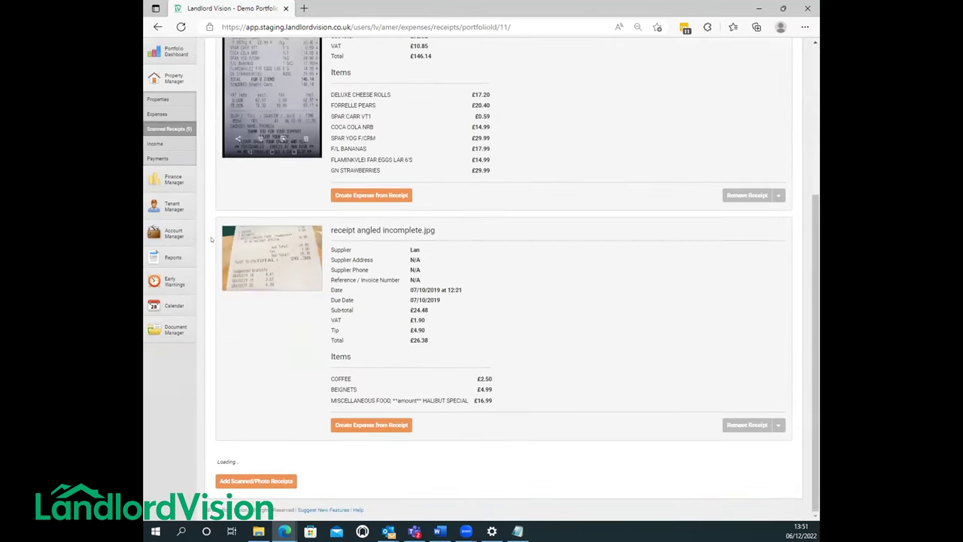
scroll(211, 239, "down", 7)
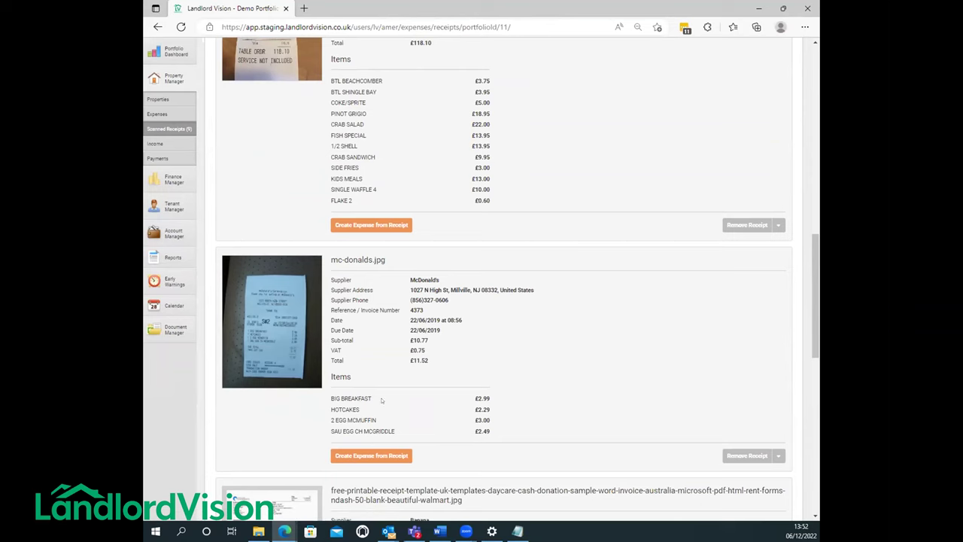
left_click(406, 455)
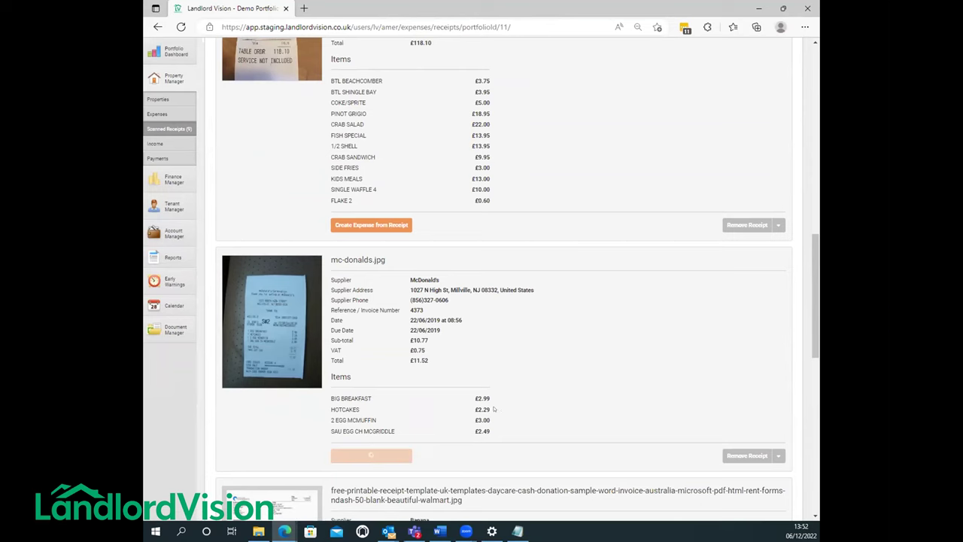
scroll(499, 409, "down", 3)
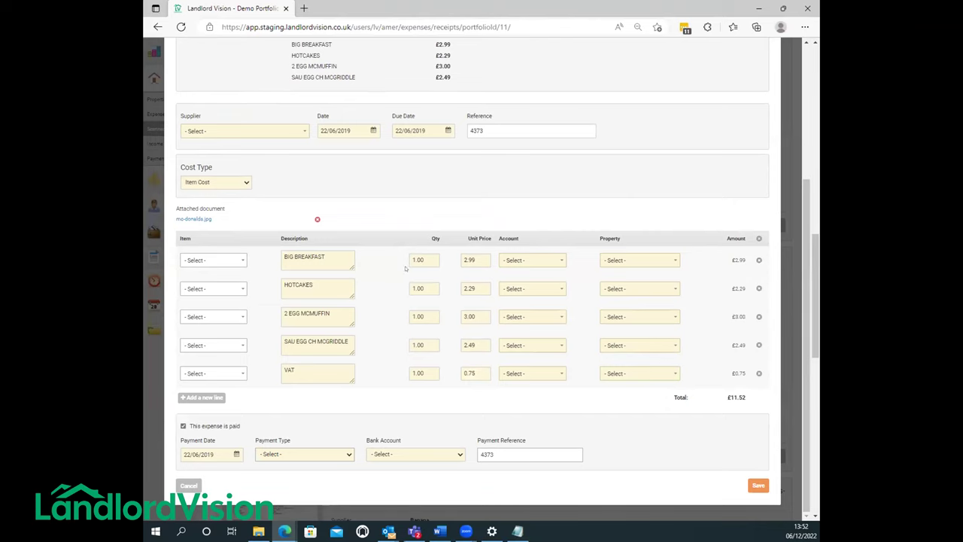
scroll(392, 249, "up", 1)
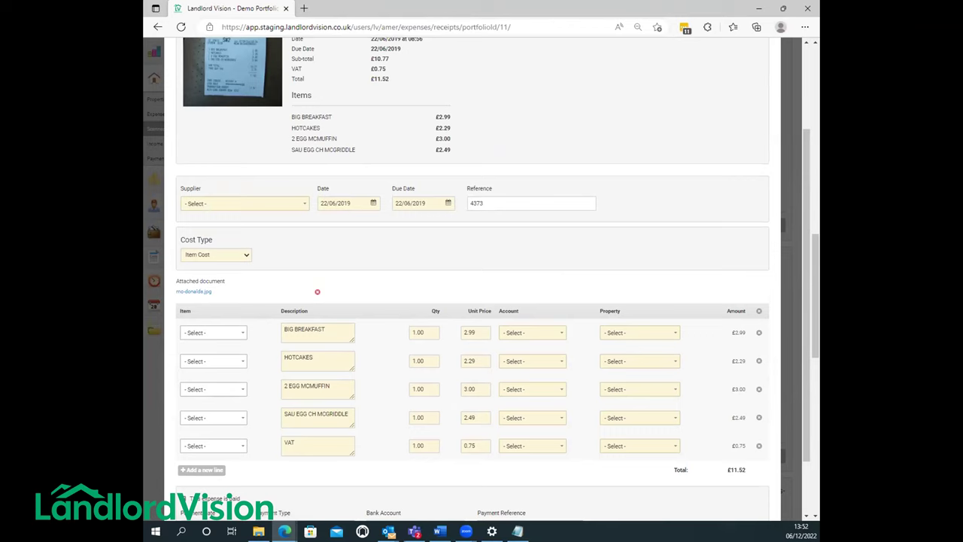
Set the item on the receipt's expense lines to Boiler repair, then close the expense invoice without saving.
left_click(210, 335)
scroll(215, 404, "down", 1)
scroll(214, 404, "down", 3)
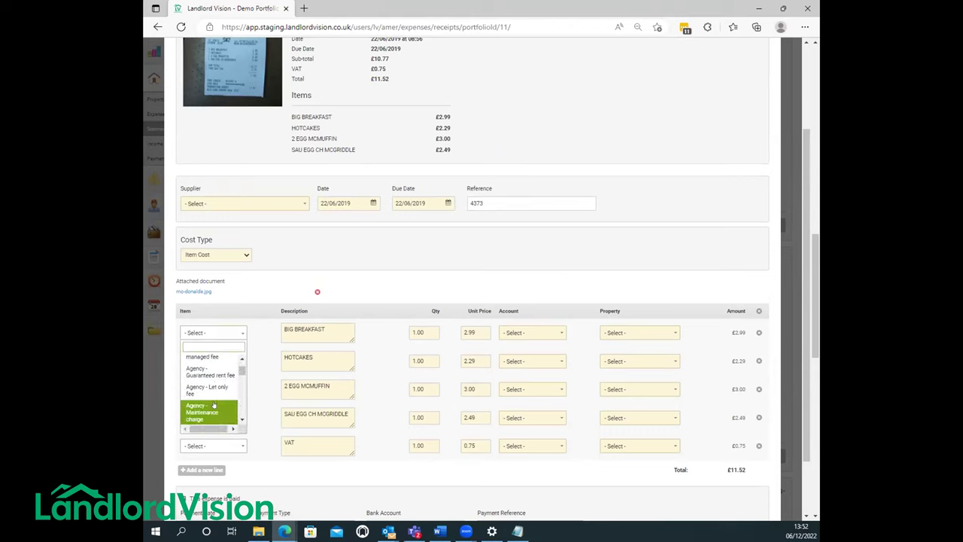
scroll(215, 404, "down", 2)
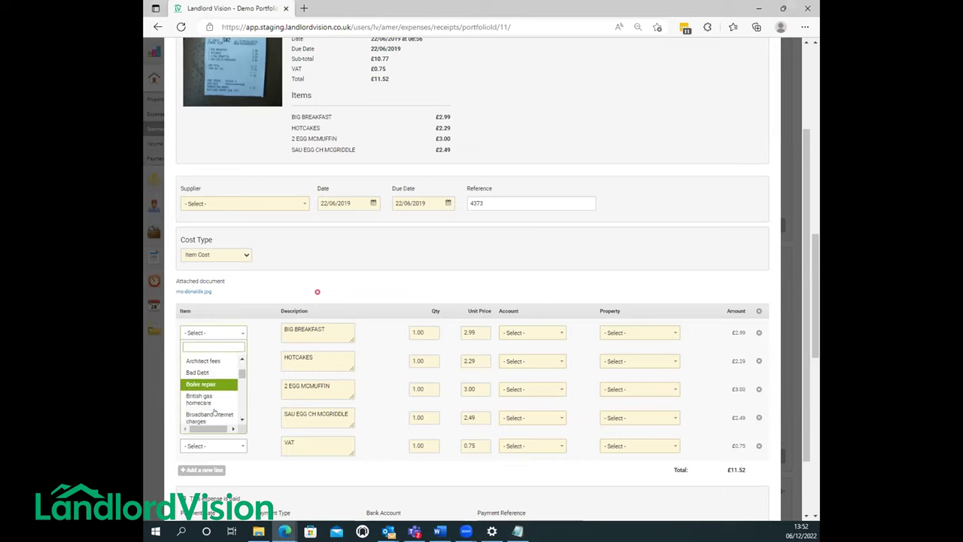
scroll(212, 383, "up", 1)
left_click(213, 375)
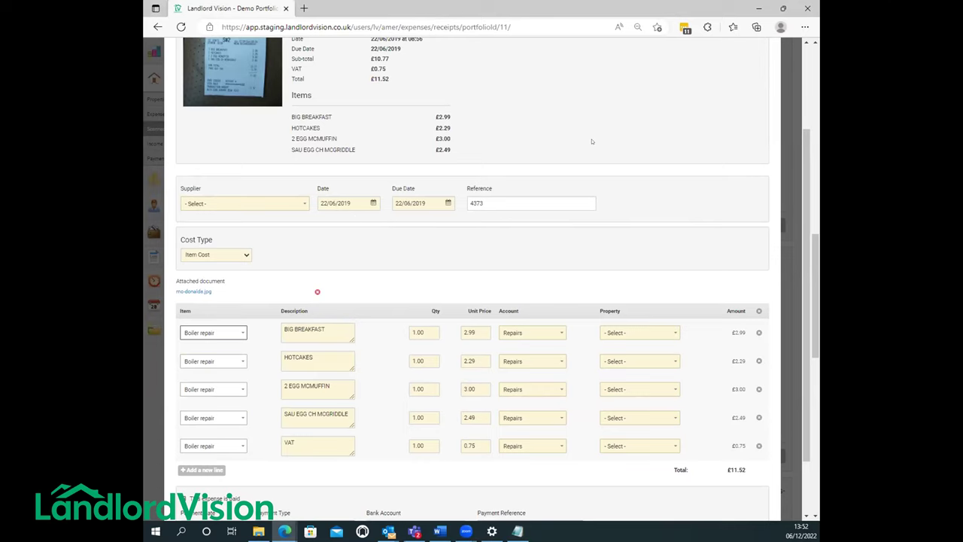
scroll(700, 145, "up", 3)
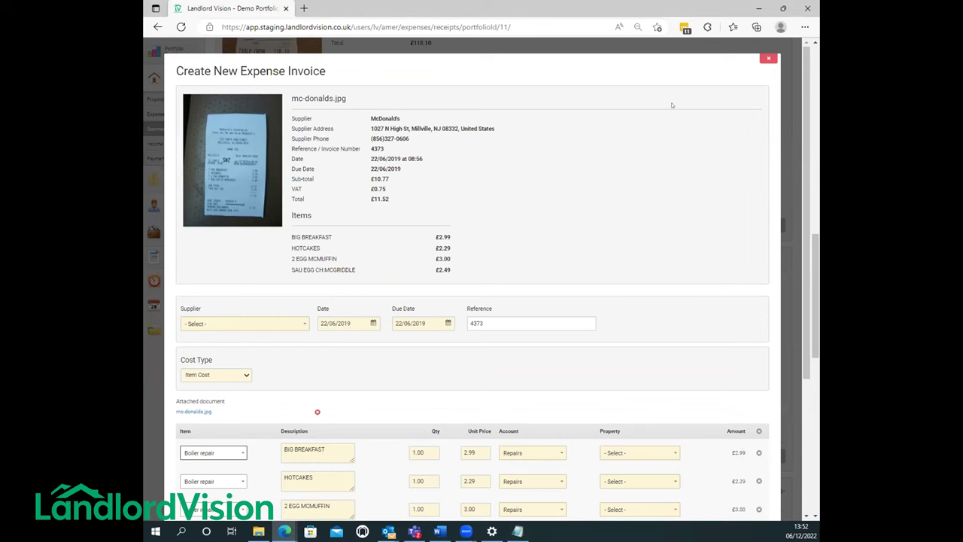
left_click(768, 57)
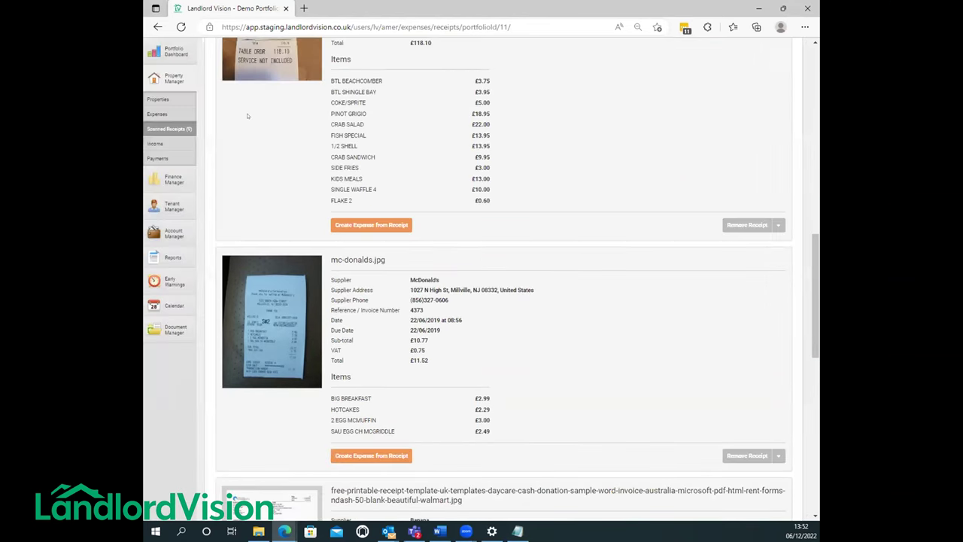
Open the account's user settings and bring up the form for inviting a new user.
scroll(241, 112, "up", 15)
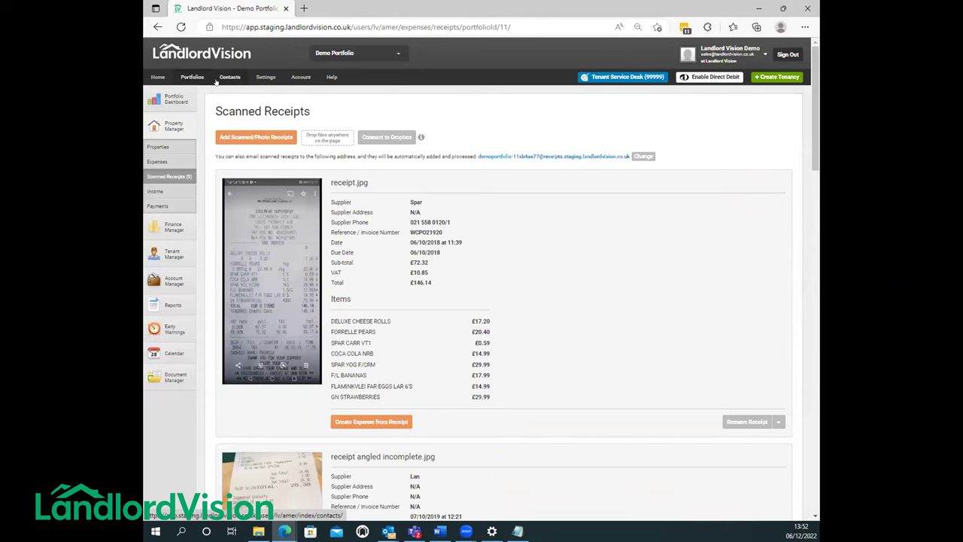
left_click(267, 78)
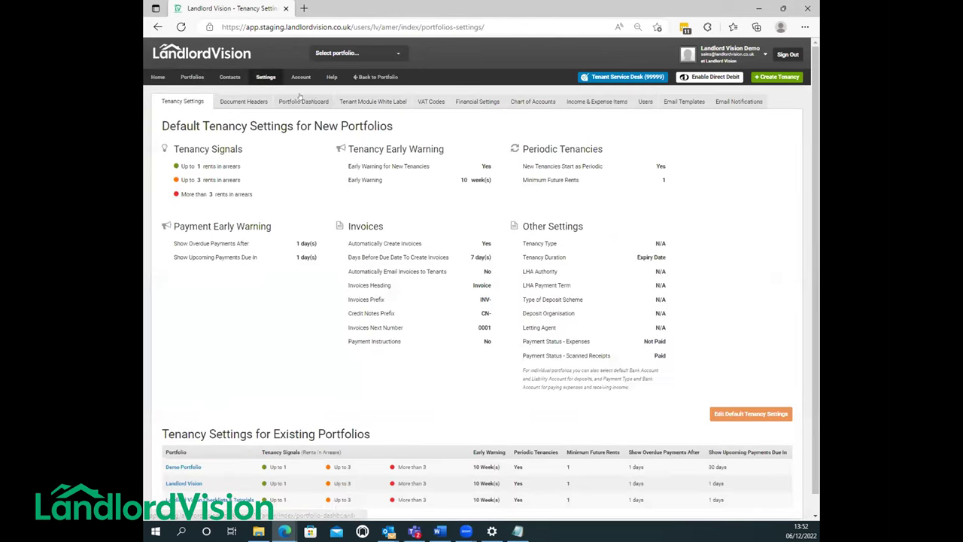
left_click(644, 103)
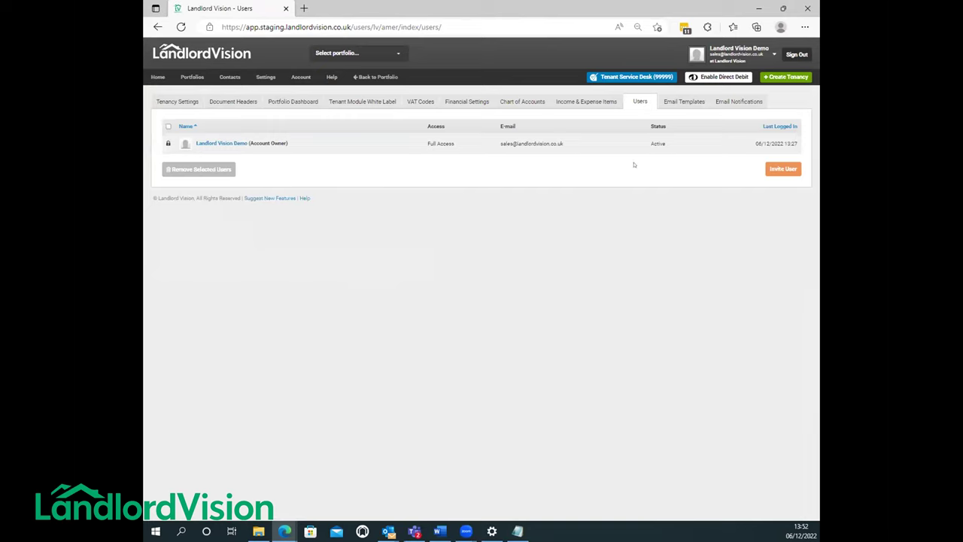
left_click(784, 170)
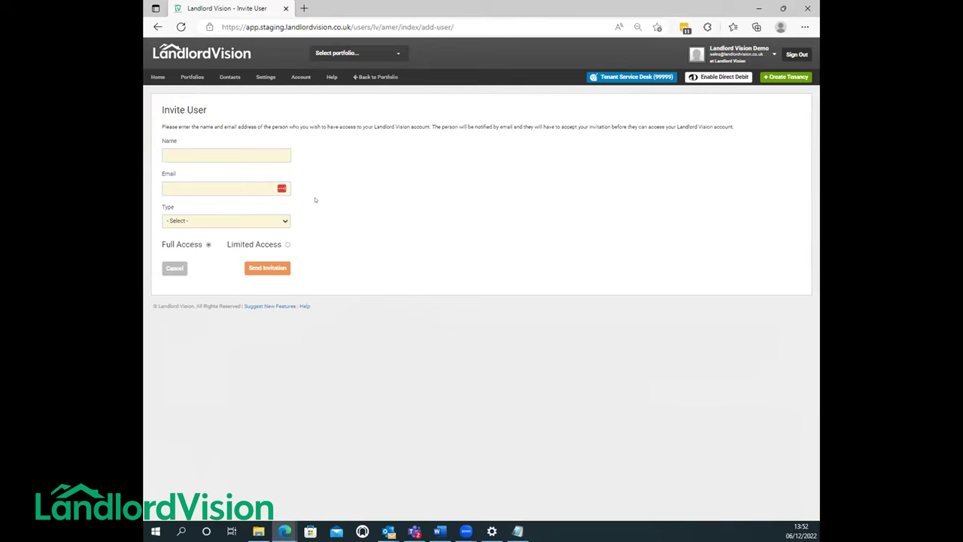
Give the invited user limited access, excluding the Property Manager and Calendar modules and the Landlord Vision portfolio.
left_click(286, 244)
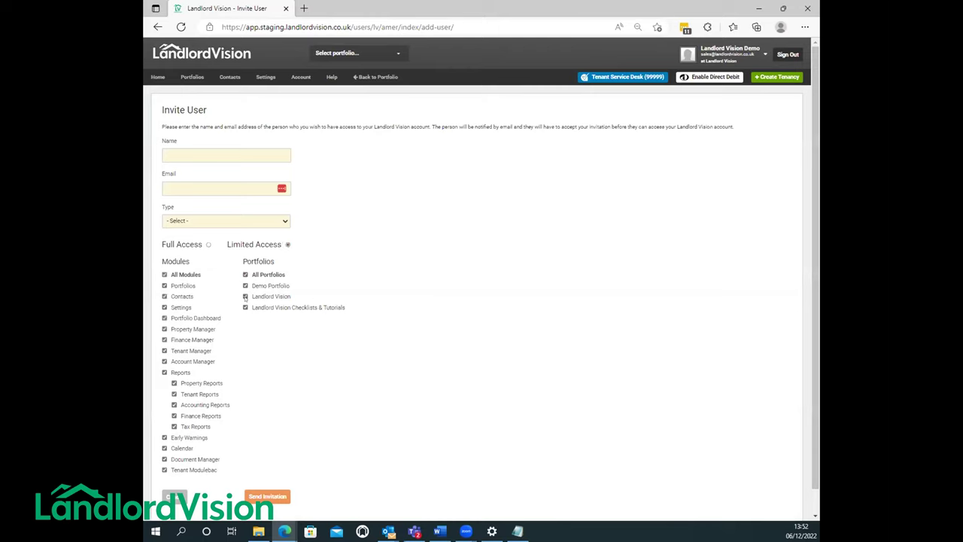
left_click(164, 329)
left_click(164, 448)
left_click(245, 297)
Return to the Demo Portfolio and open the bank statements of the Landlord Vision Current Account.
left_click(381, 76)
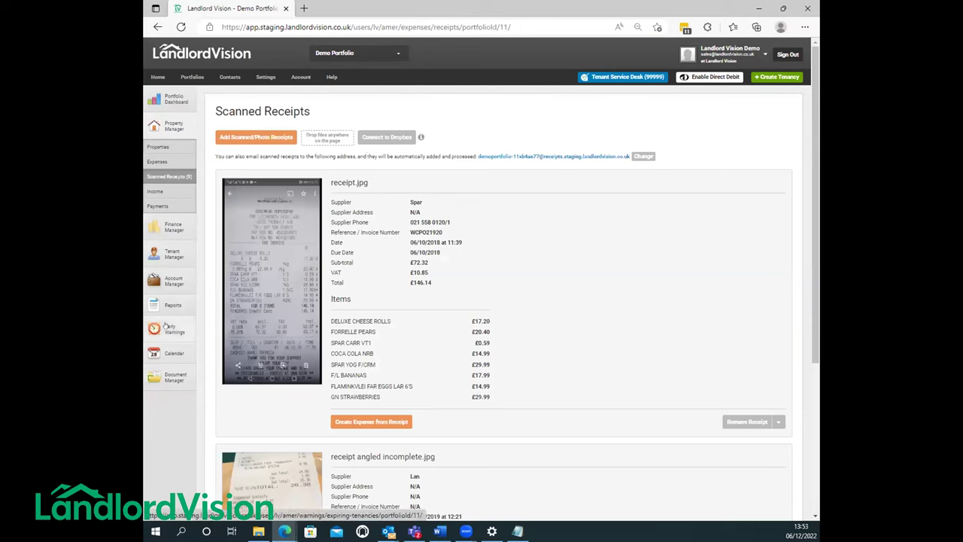
mouse_move(162, 278)
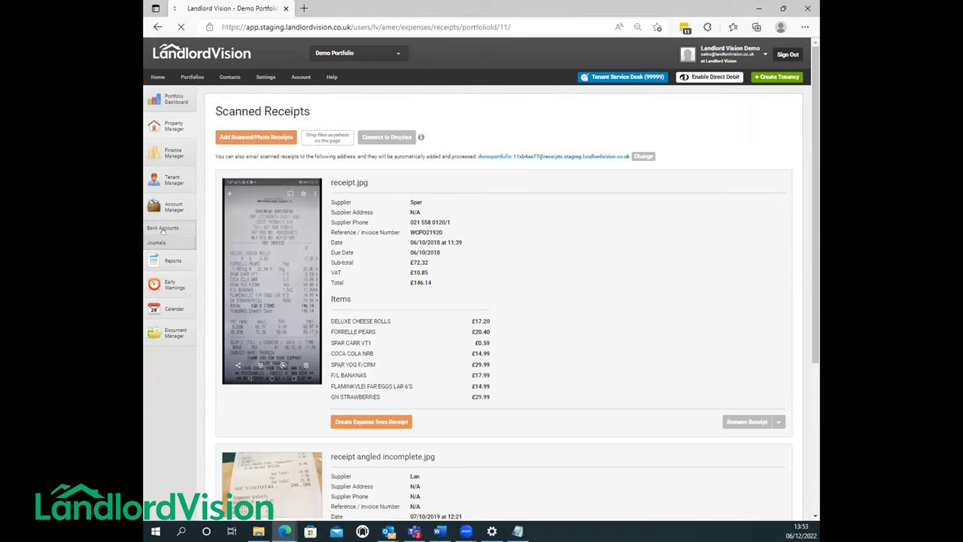
left_click(162, 231)
mouse_move(213, 257)
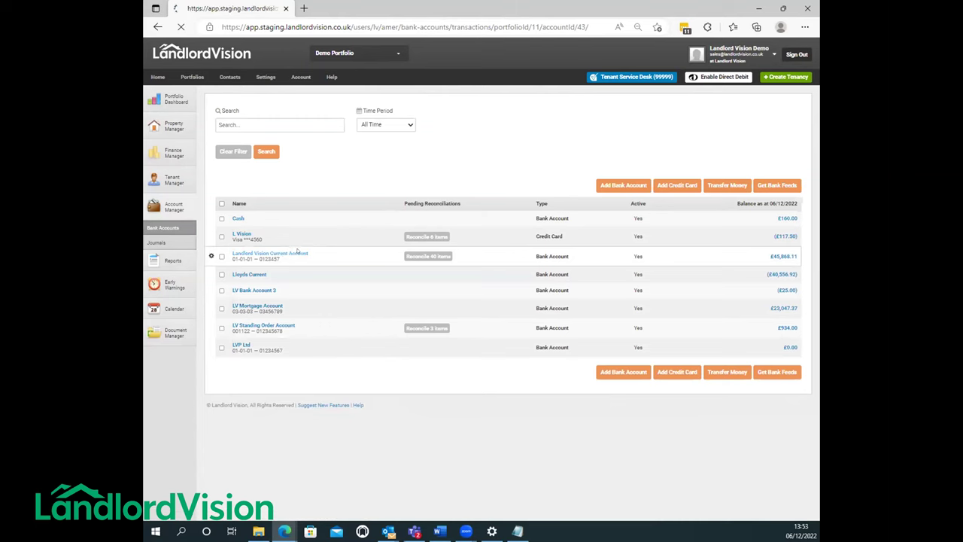
left_click(307, 105)
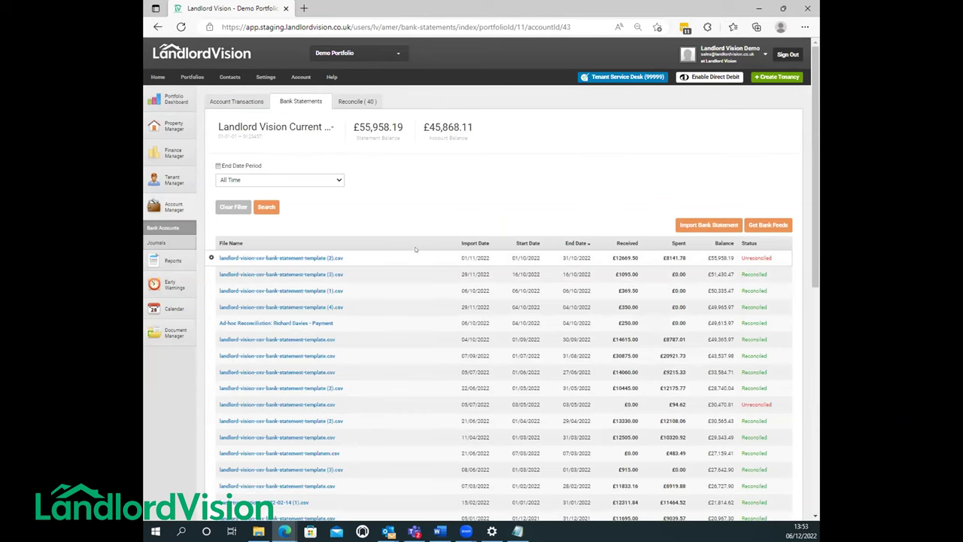
Review the current account's unreconciled statement transactions alongside their matching transactions in Landlord Vision.
left_click(364, 104)
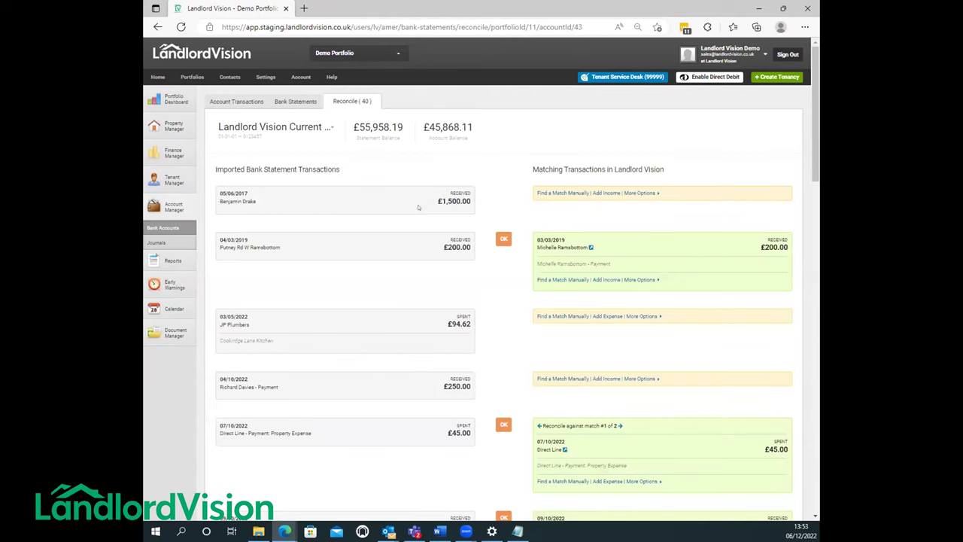
scroll(475, 265, "down", 1)
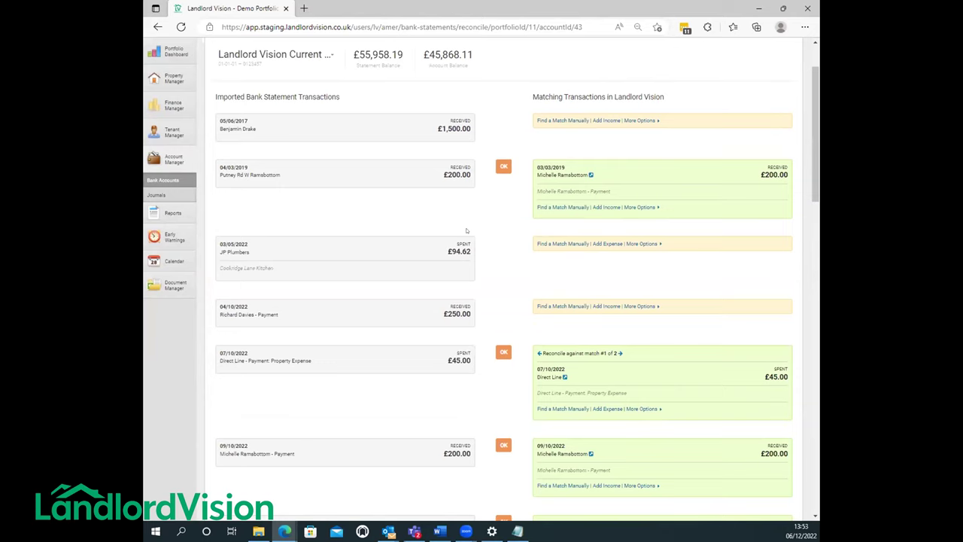
scroll(467, 231, "down", 1)
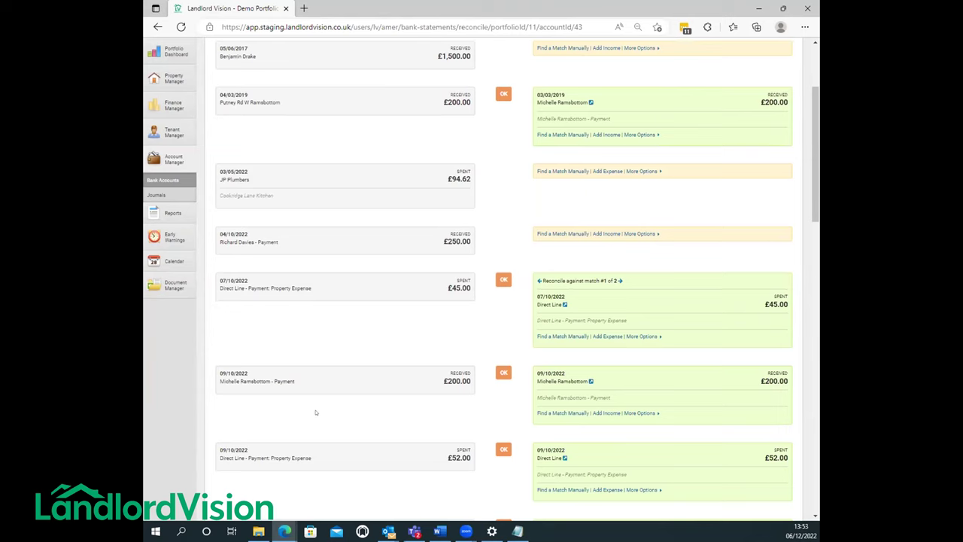
scroll(476, 282, "up", 1)
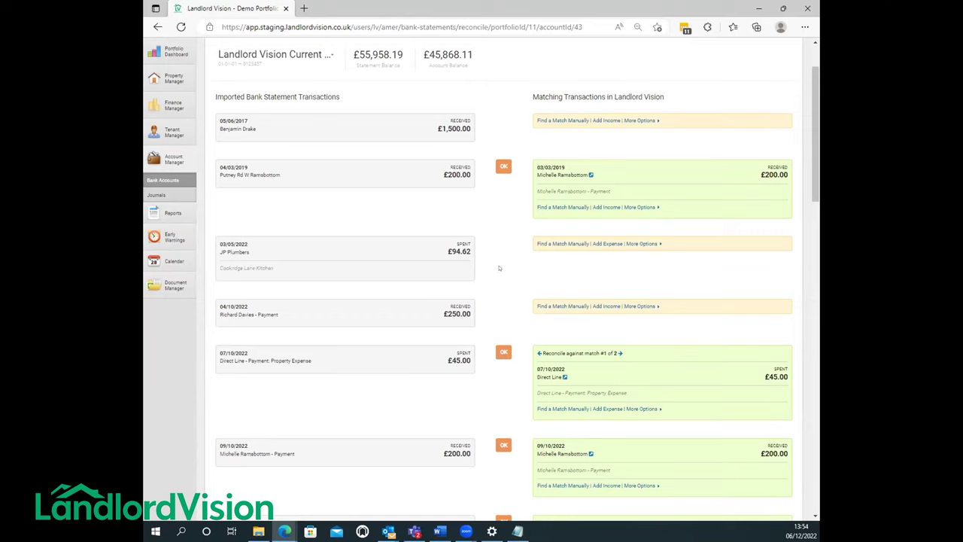
scroll(492, 284, "down", 1)
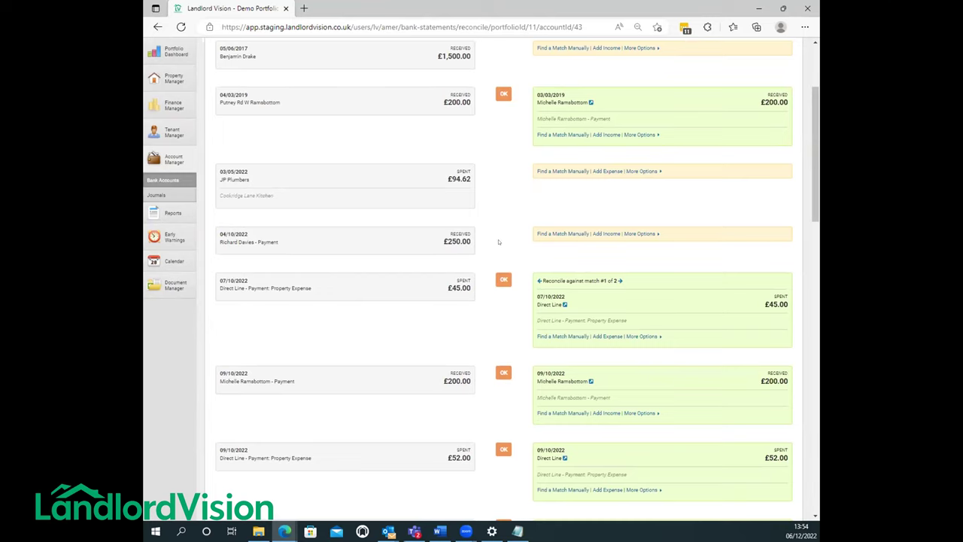
scroll(498, 242, "up", 1)
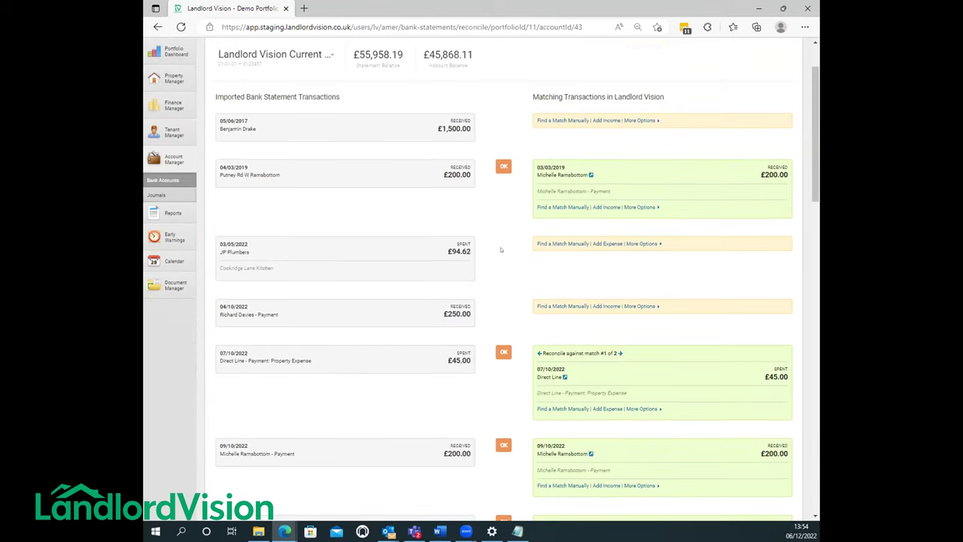
Bring up the manual match search for the JP Plumbers payment, close it, and open the portfolio's journals list.
left_click(552, 243)
left_click(635, 59)
left_click(164, 193)
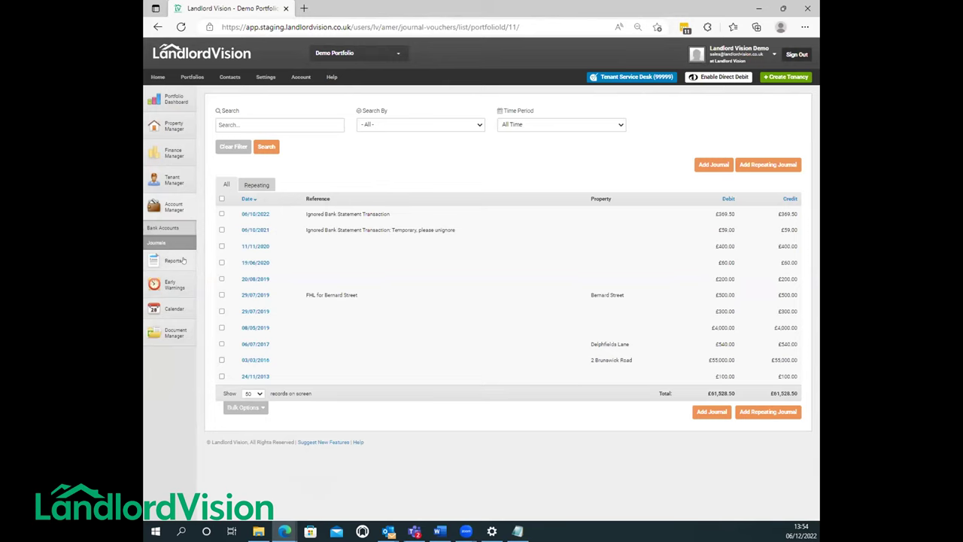
Run the Capital Gains report for the Aurora Avenue property using its valuation data.
left_click(170, 248)
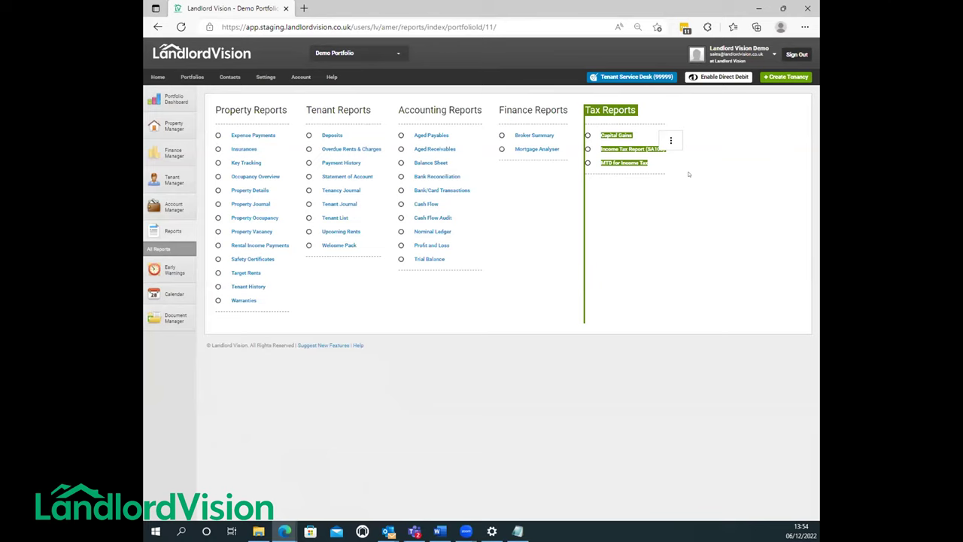
left_click(619, 136)
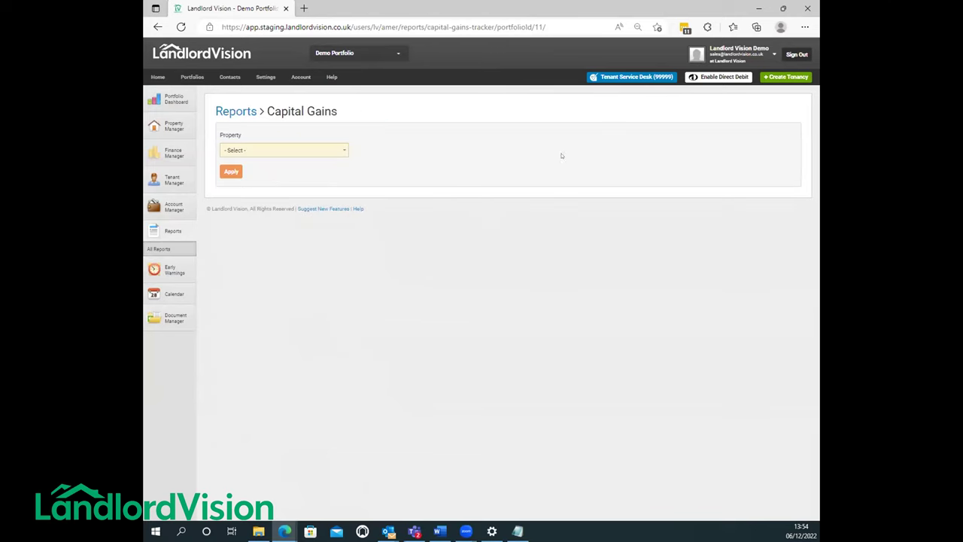
left_click(247, 150)
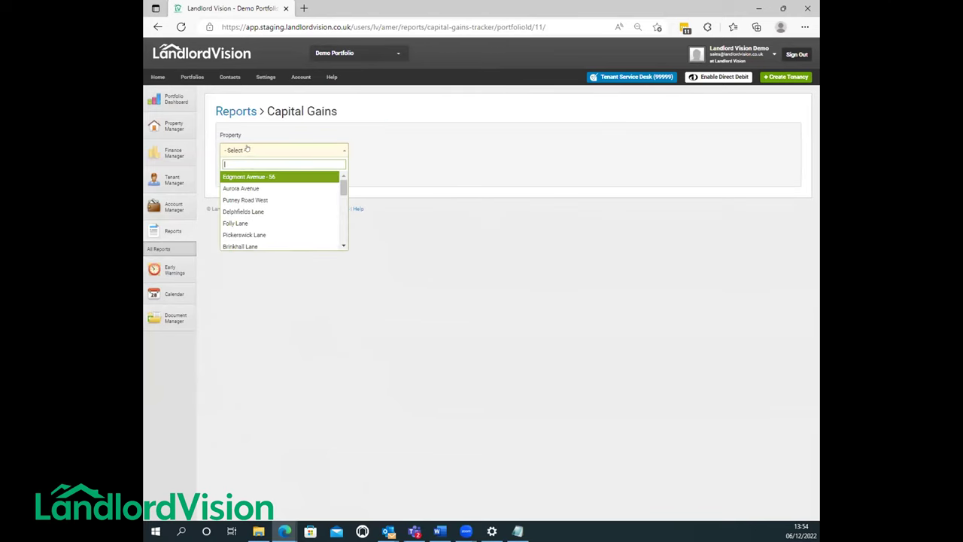
left_click(256, 188)
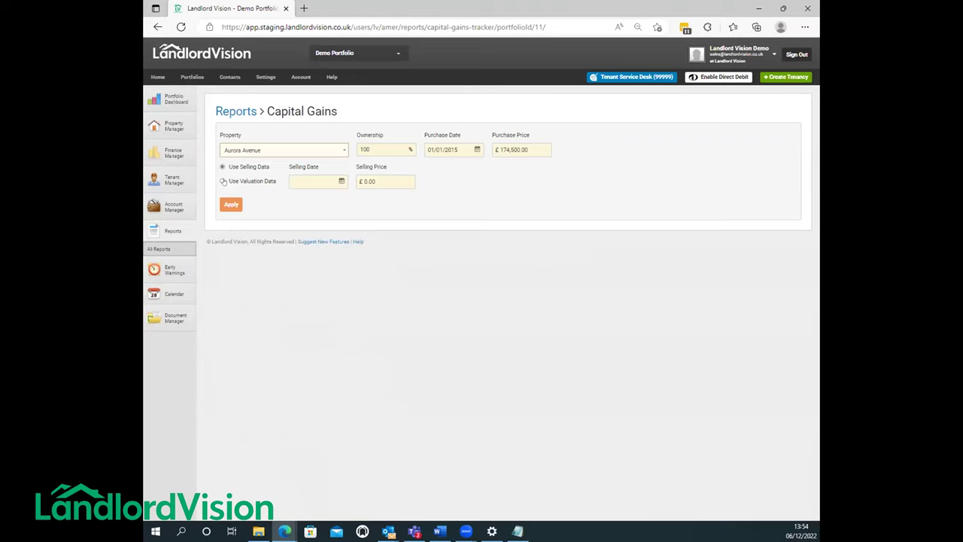
left_click(222, 181)
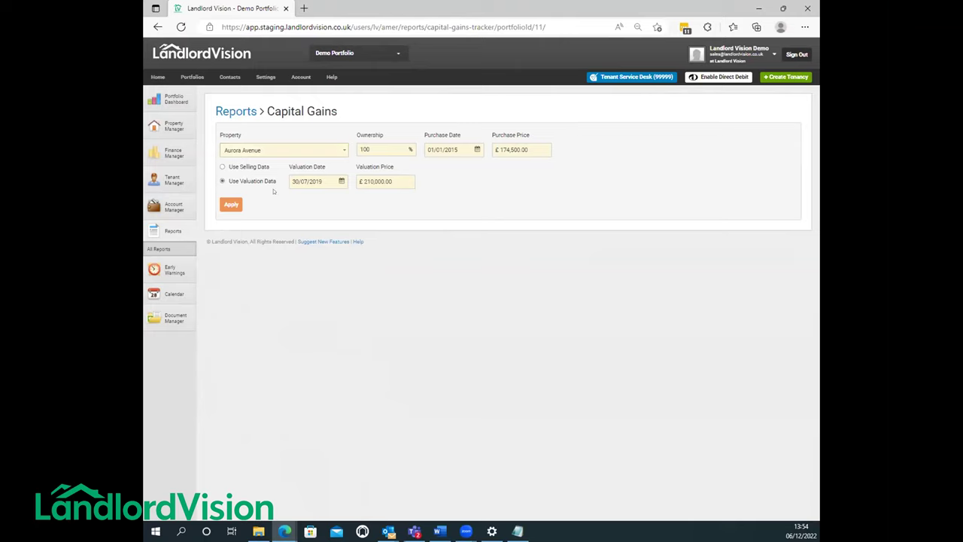
left_click(231, 205)
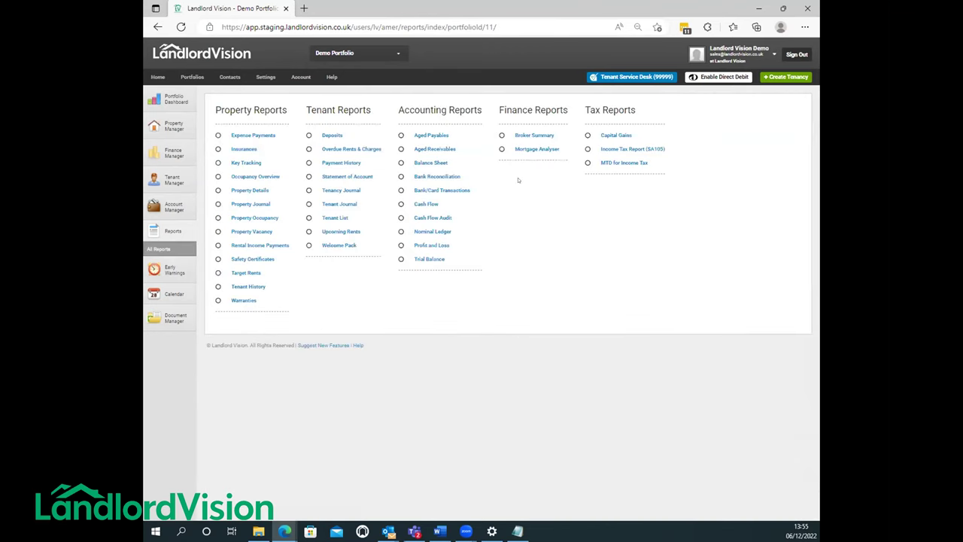
Generate the Income Tax Report (SA105) for tax year 2021 - 2022 with owner Landlord Vision and accruals basis accounting (GAAP).
left_click(636, 149)
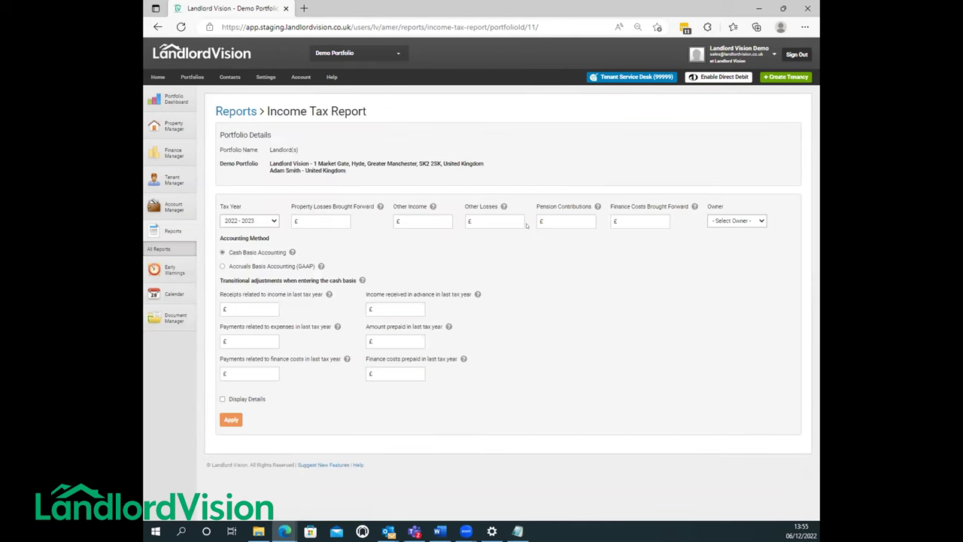
left_click(237, 223)
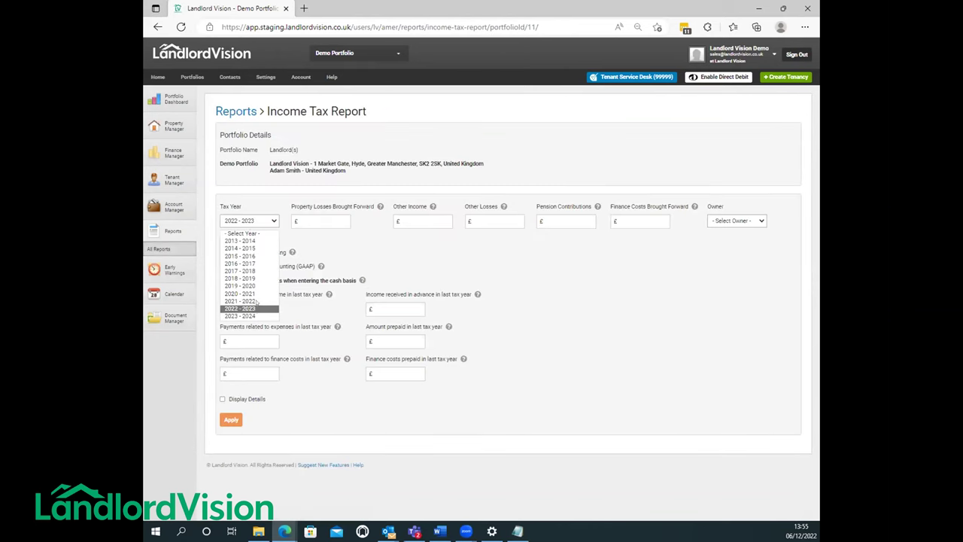
left_click(256, 300)
left_click(248, 221)
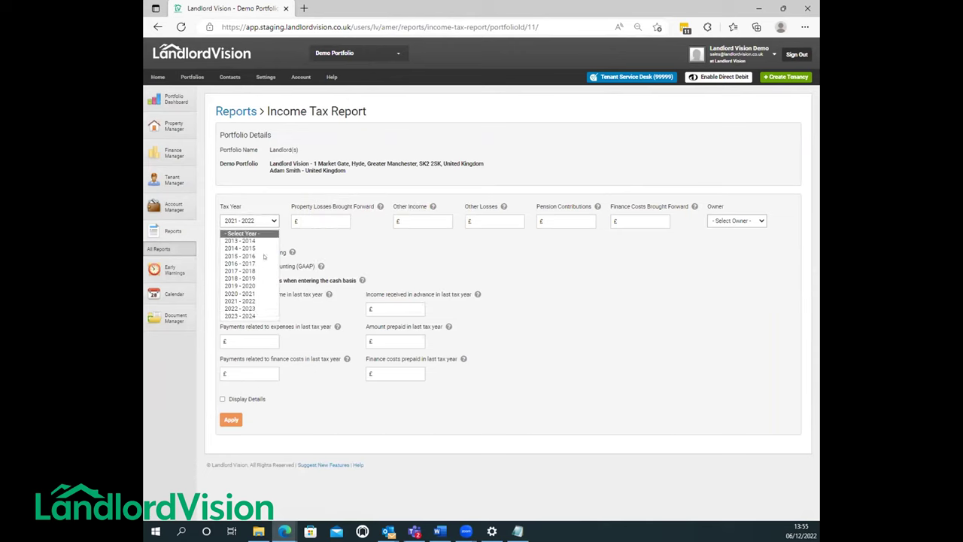
left_click(249, 301)
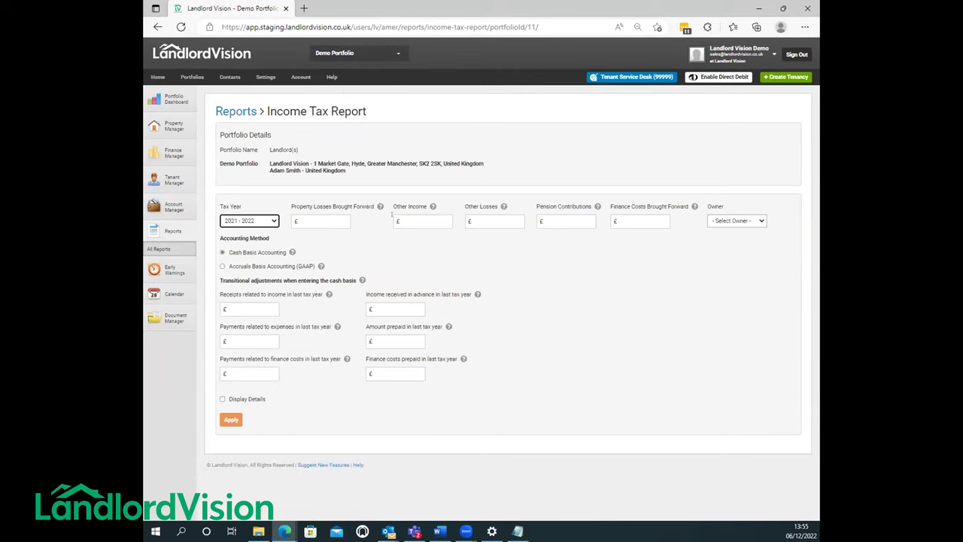
left_click(756, 221)
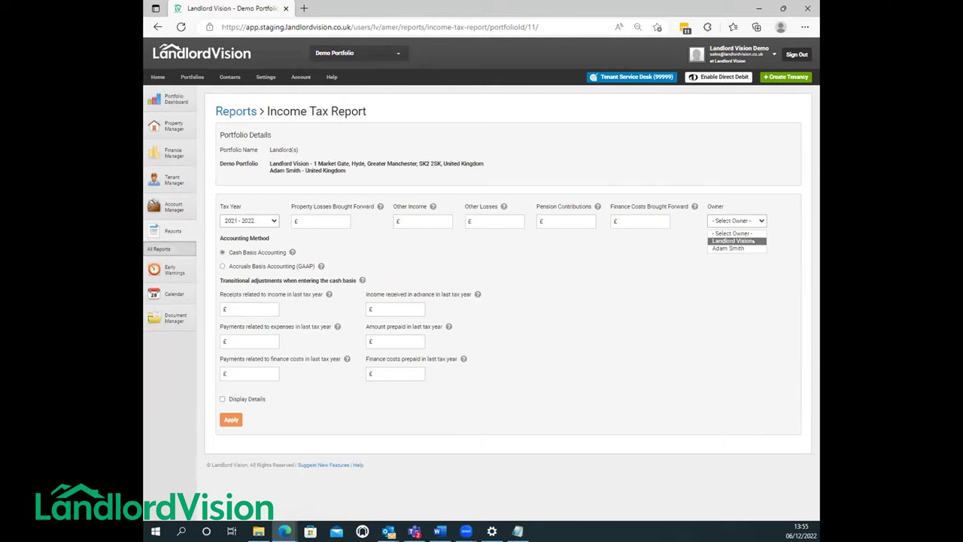
left_click(753, 241)
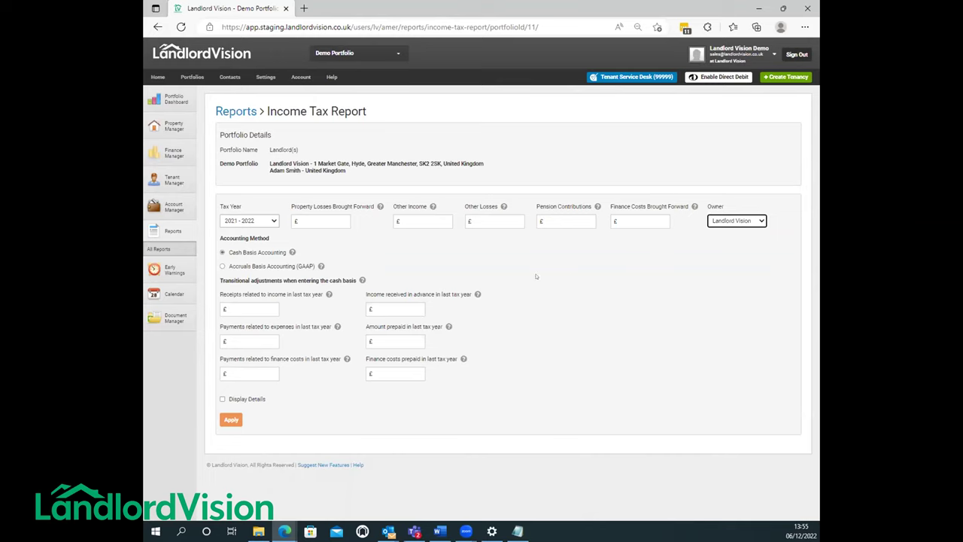
left_click(242, 266)
left_click(225, 420)
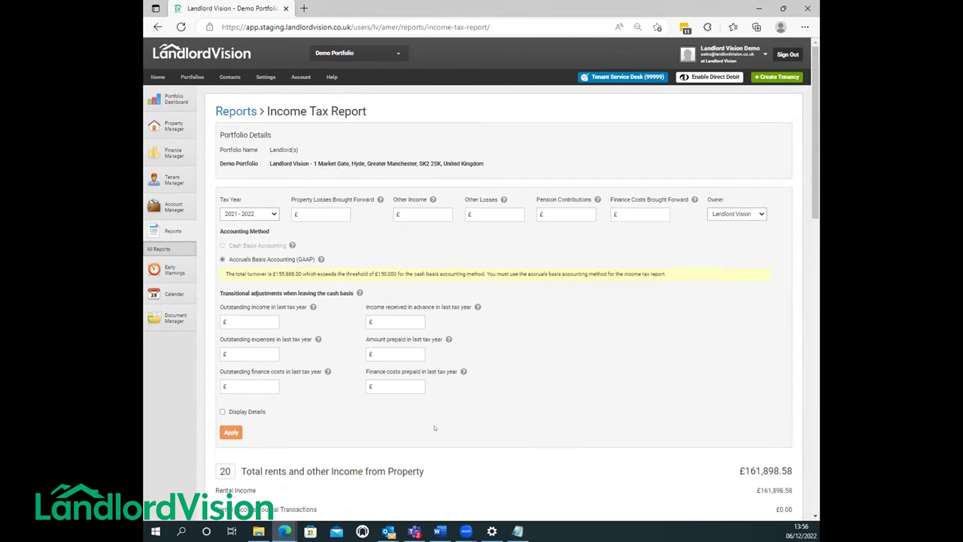
Review the tax report's income, expenses, taxable profit, tax reduction and final income tax, and return to the list of all reports.
scroll(429, 429, "down", 2)
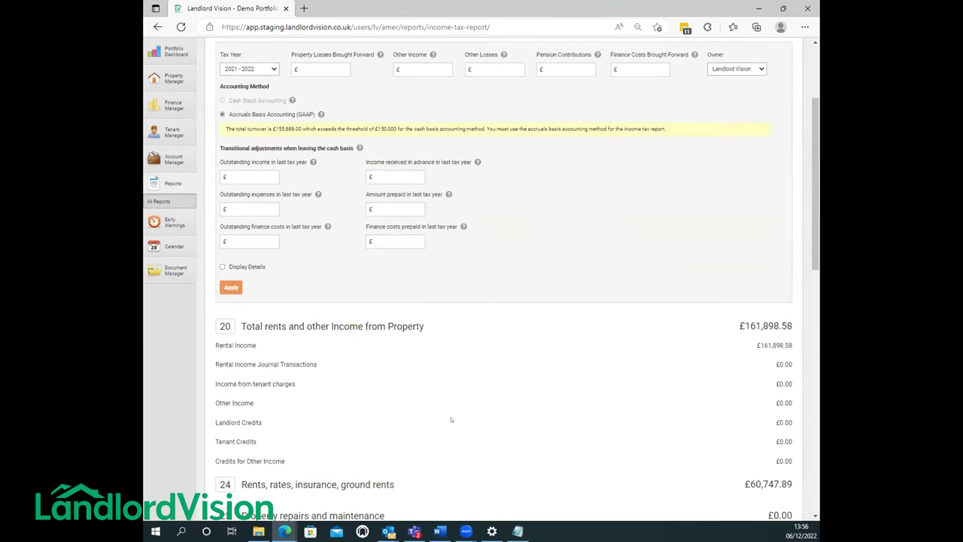
scroll(609, 300, "down", 2)
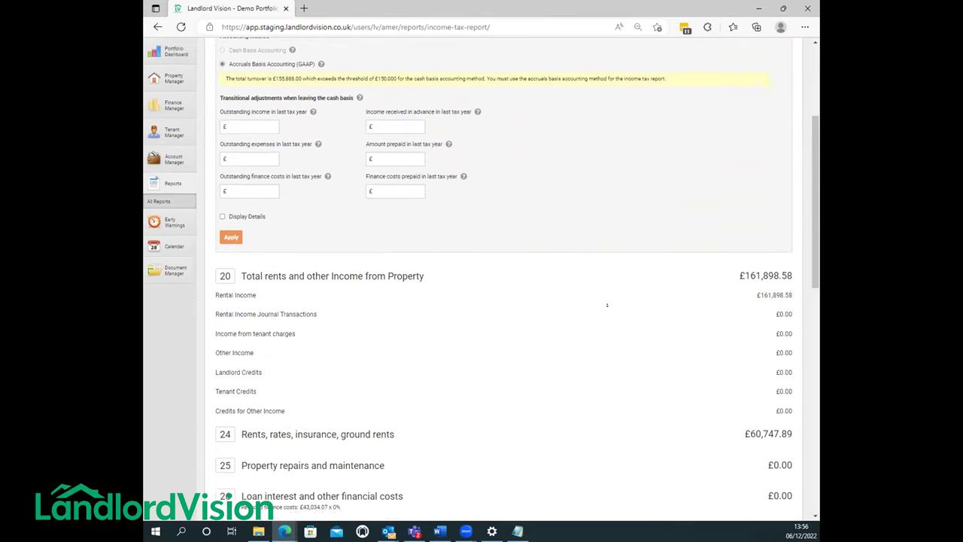
scroll(607, 305, "down", 1)
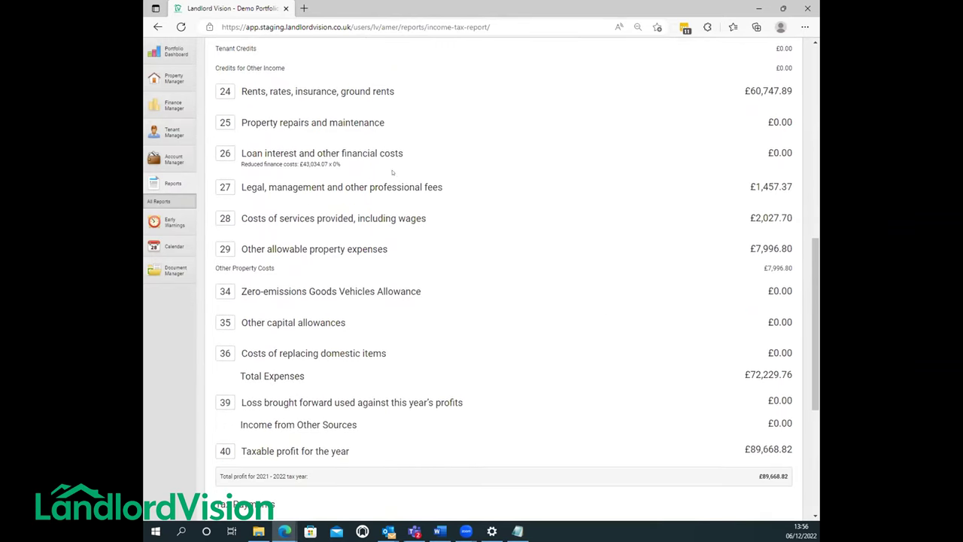
scroll(464, 293, "down", 2)
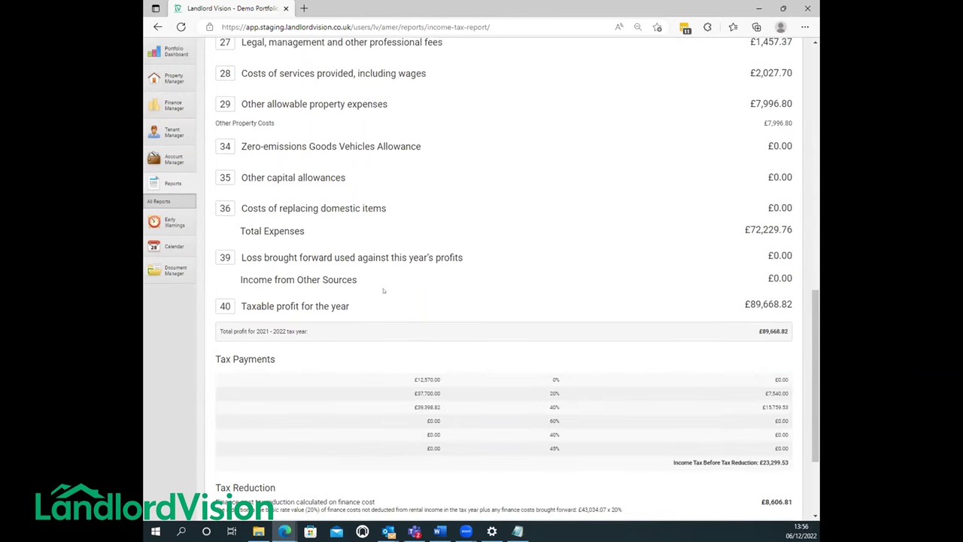
left_click_drag(316, 305, 449, 312)
scroll(391, 282, "down", 2)
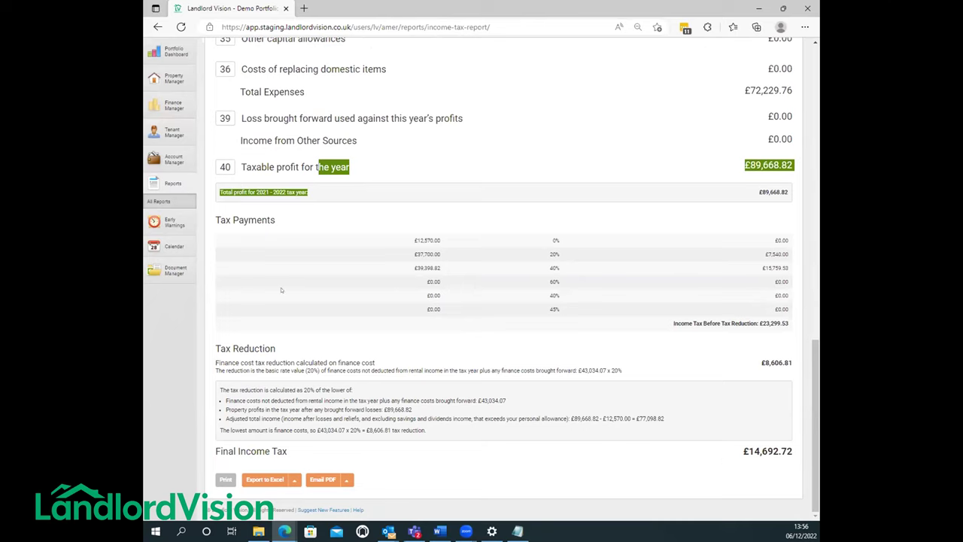
left_click(191, 203)
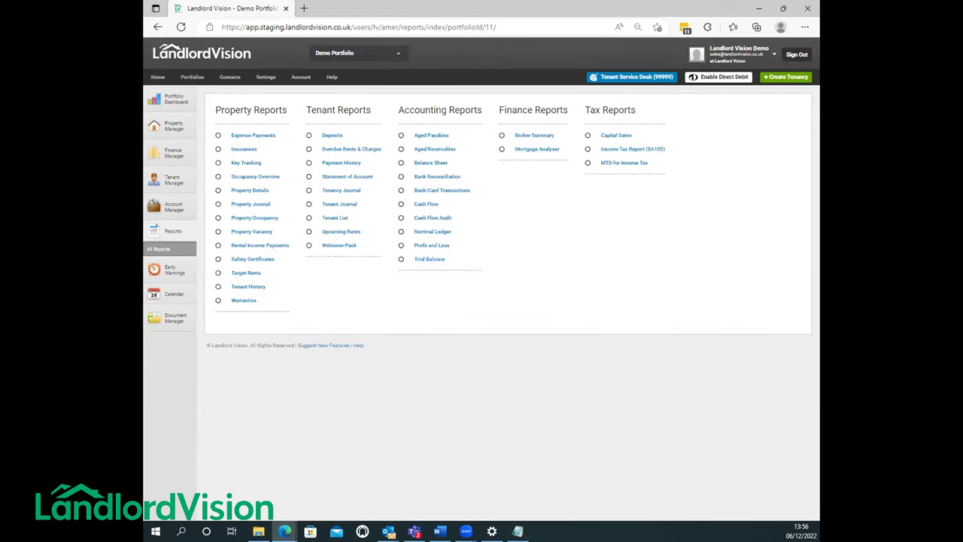
Minimise the browser window to show the desktop.
key("alt+Tab")
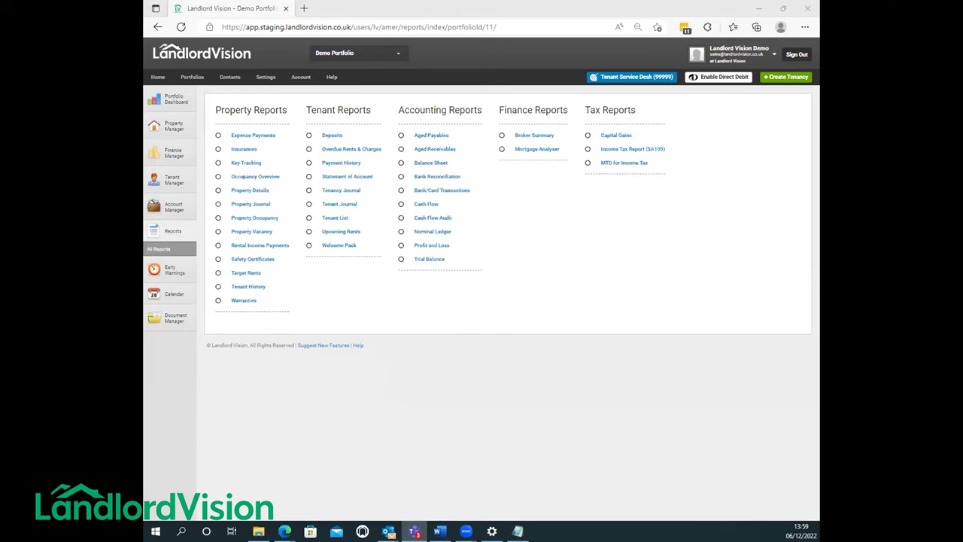
left_click(759, 8)
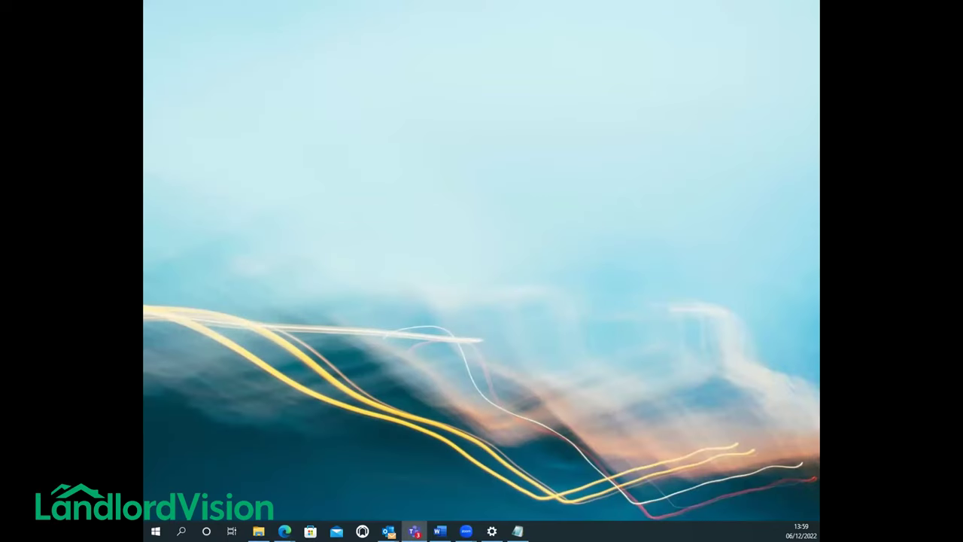